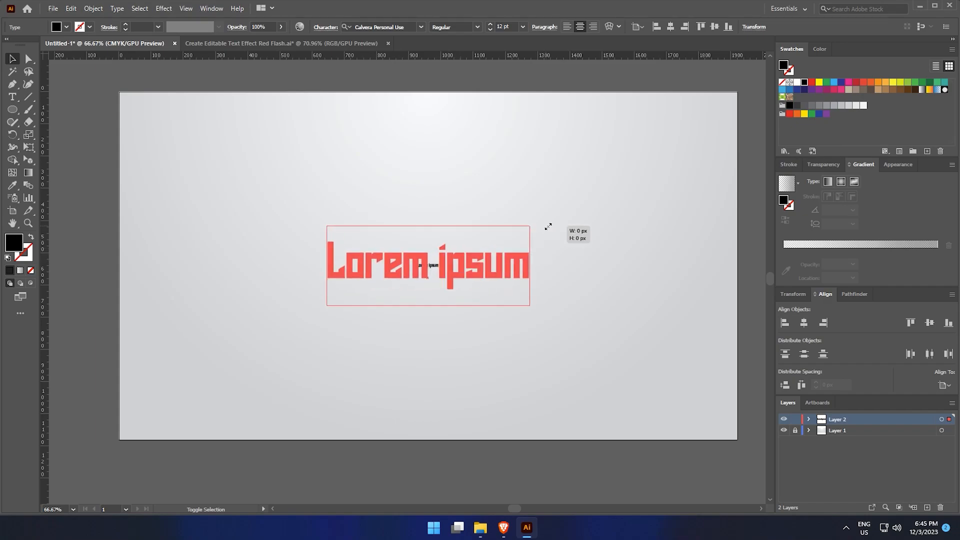
Step: Replace the placeholder text at the centre of the artboard with RISE
key(t)
triple_click(475, 263)
text(RISE)
ctrl+click(476, 261)
key(v)
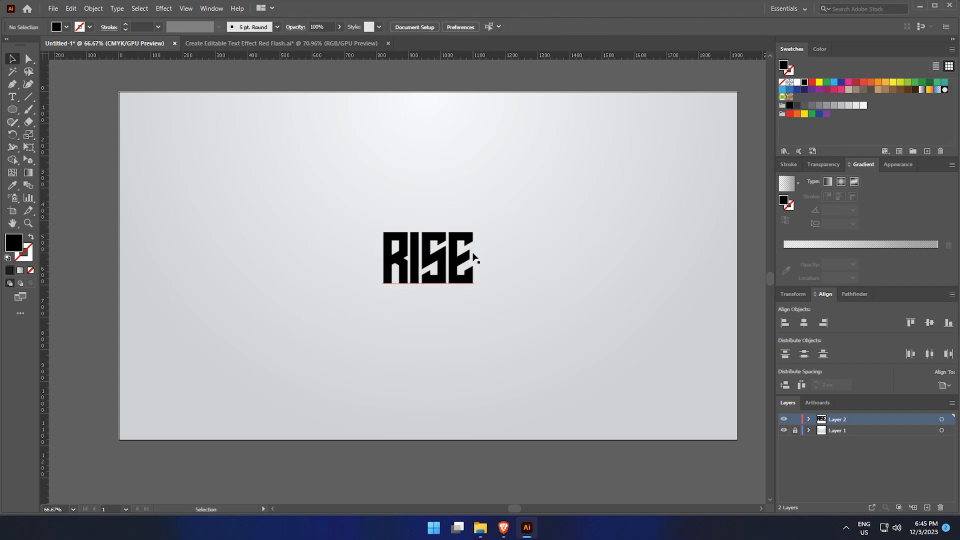
Step: Scale the RISE text up to about 312.5 pt and move it to the artboard's upper middle
click(476, 250)
drag(476, 223, 518, 199)
drag(495, 240, 514, 177)
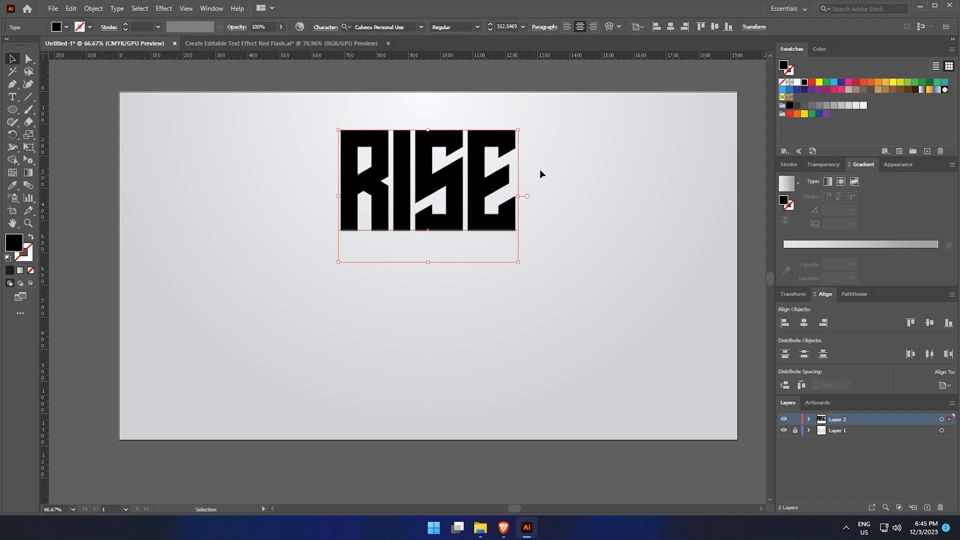
Step: Duplicate the RISE text directly below the original and transfer the copy to a new layer above the locked Layer 2
drag(474, 163, 459, 272)
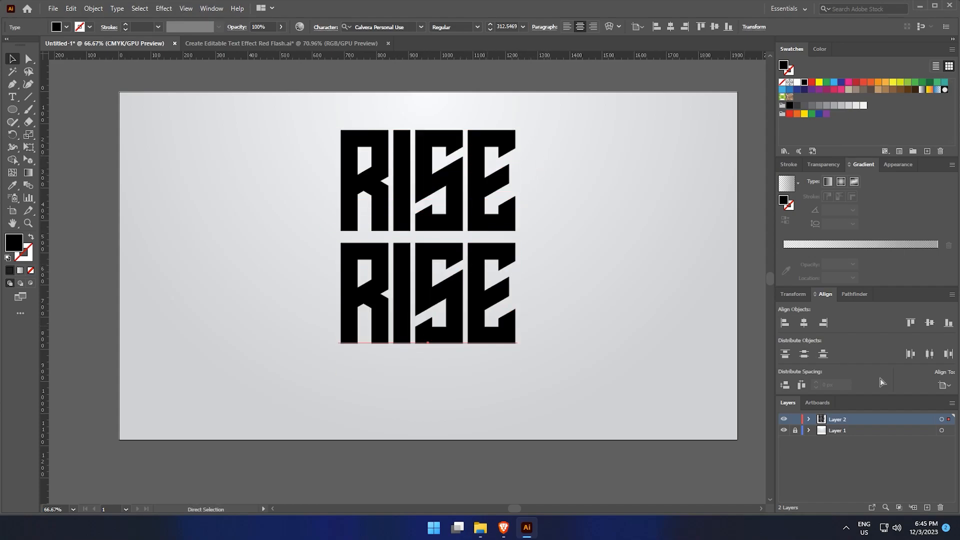
key(ctrl+x)
click(920, 510)
key(ctrl+f)
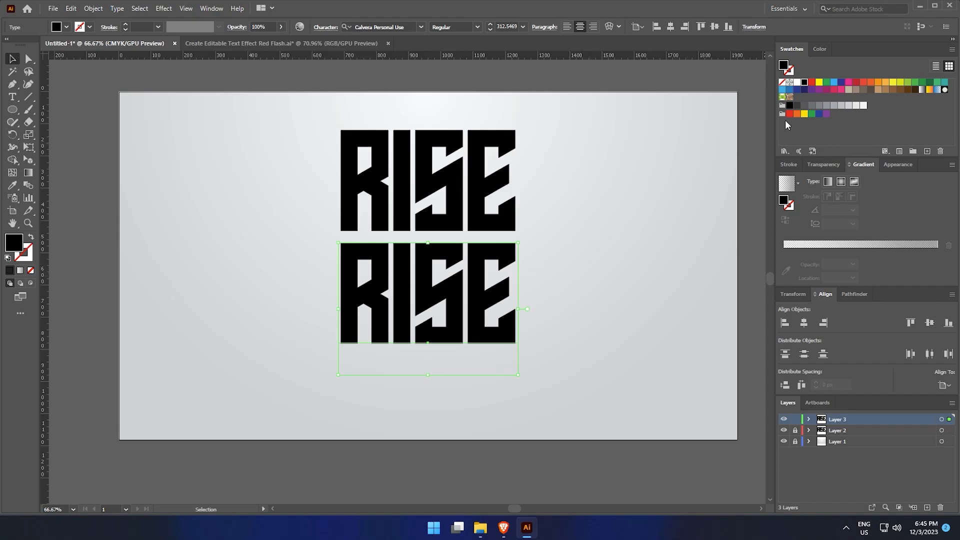
Step: Remove the lower RISE's own fill and give its appearance a new fill with the White, Black gradient
click(30, 270)
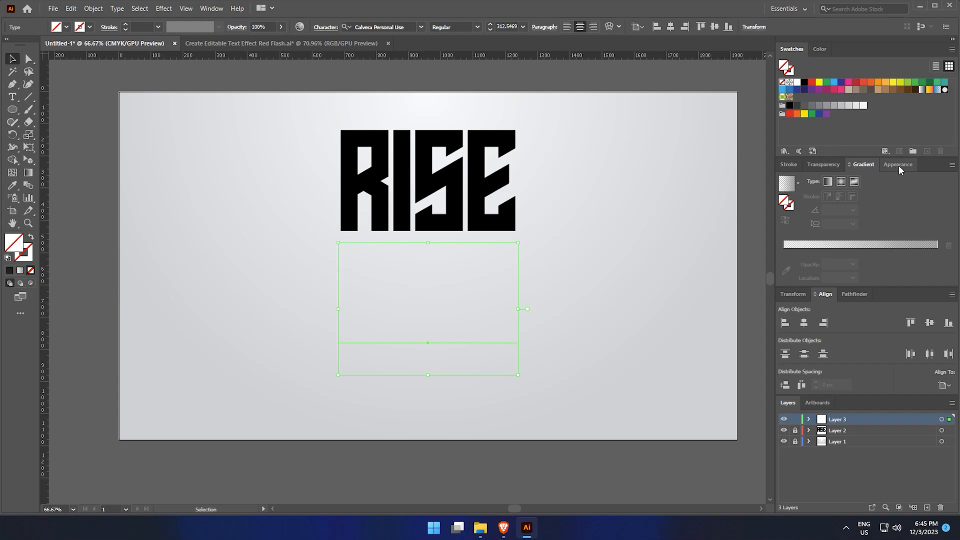
click(885, 169)
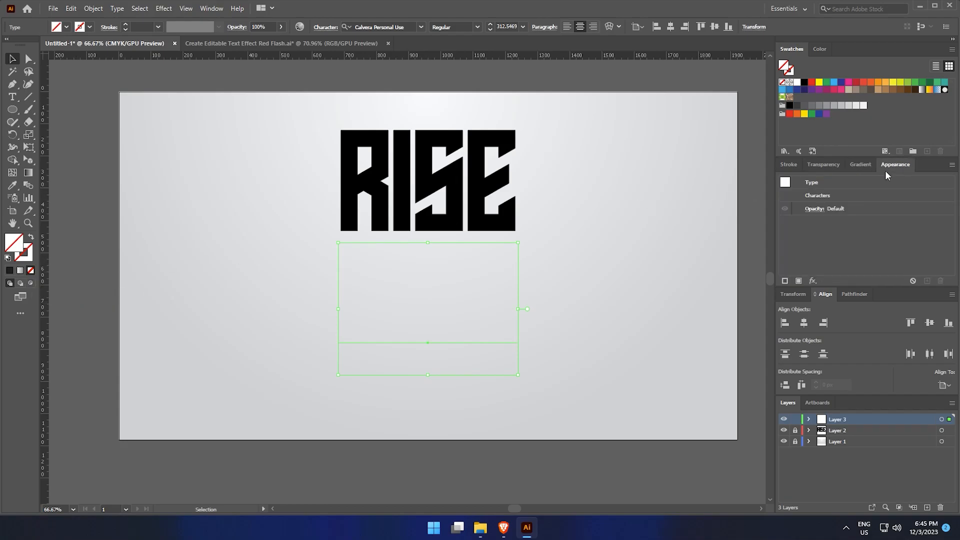
click(798, 281)
click(841, 222)
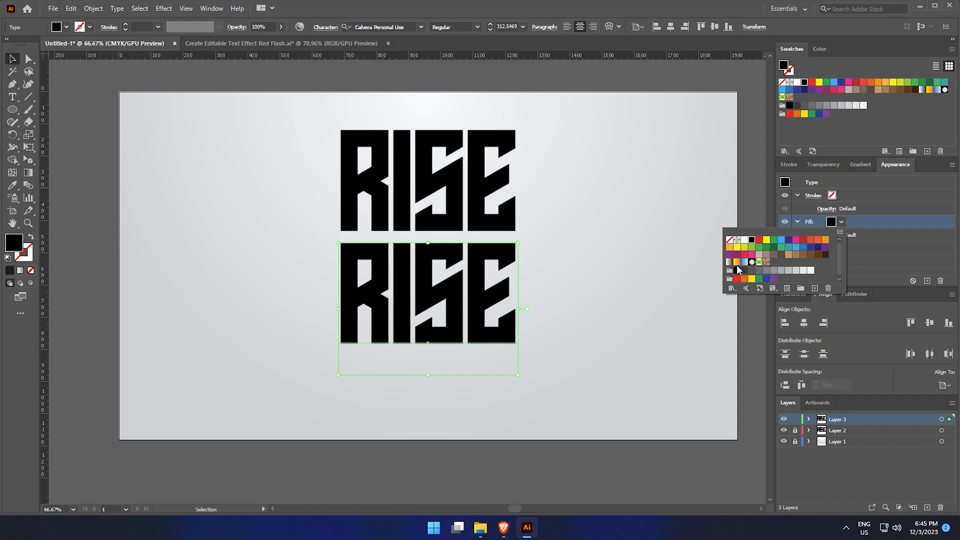
click(729, 262)
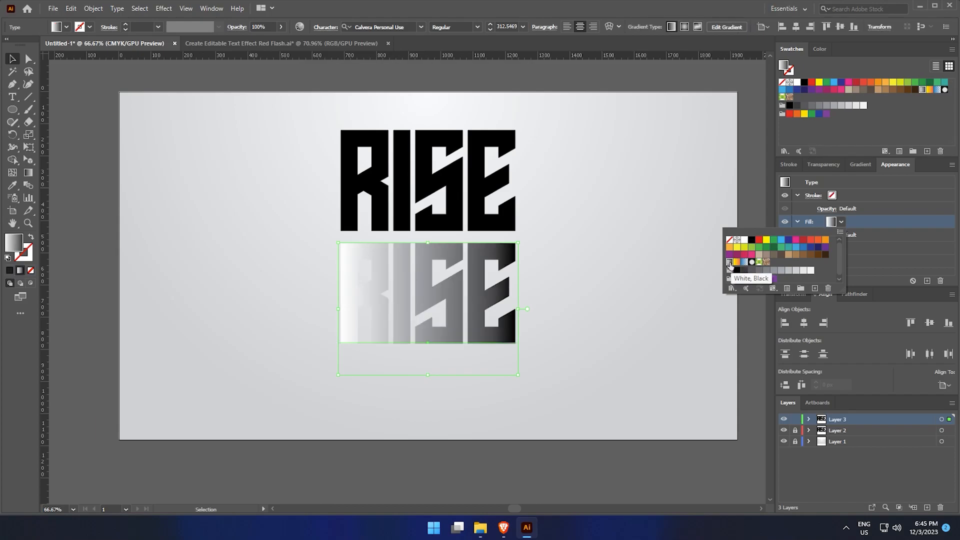
click(841, 223)
Step: Set the gradient angle of the lower RISE's fill to 90°
click(861, 164)
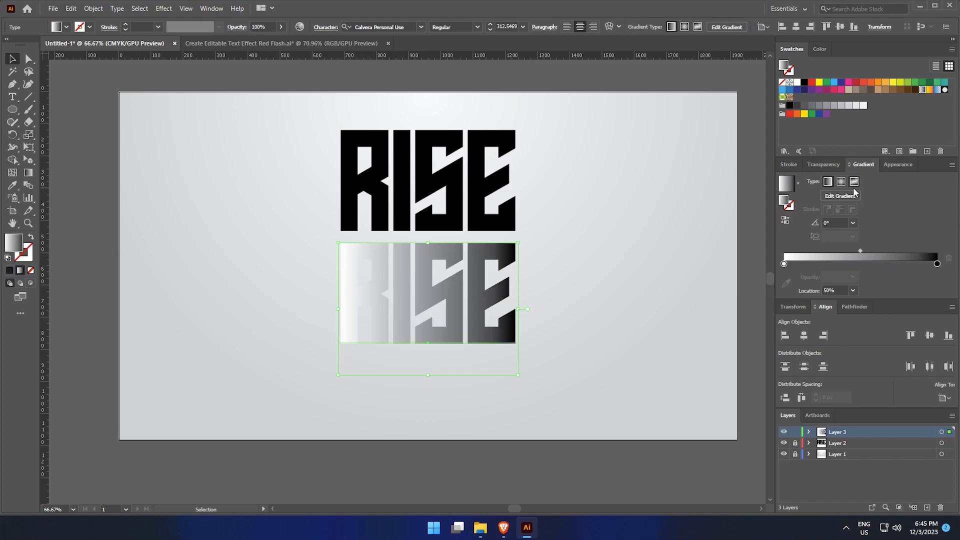
click(833, 221)
text(90)
key(Return)
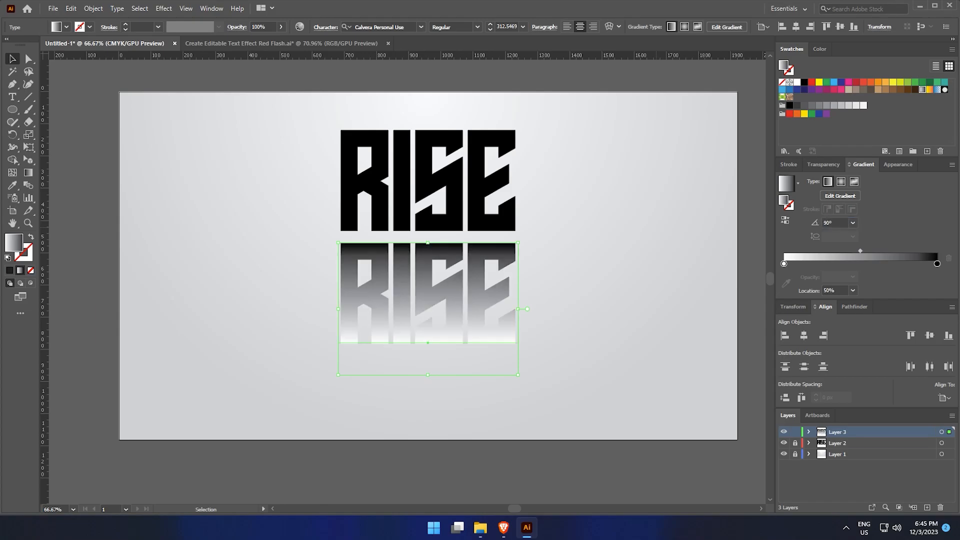
Step: Try a gradient angle of -90° on the lower RISE and return it to 90°
click(830, 224)
text(-)
key(Return)
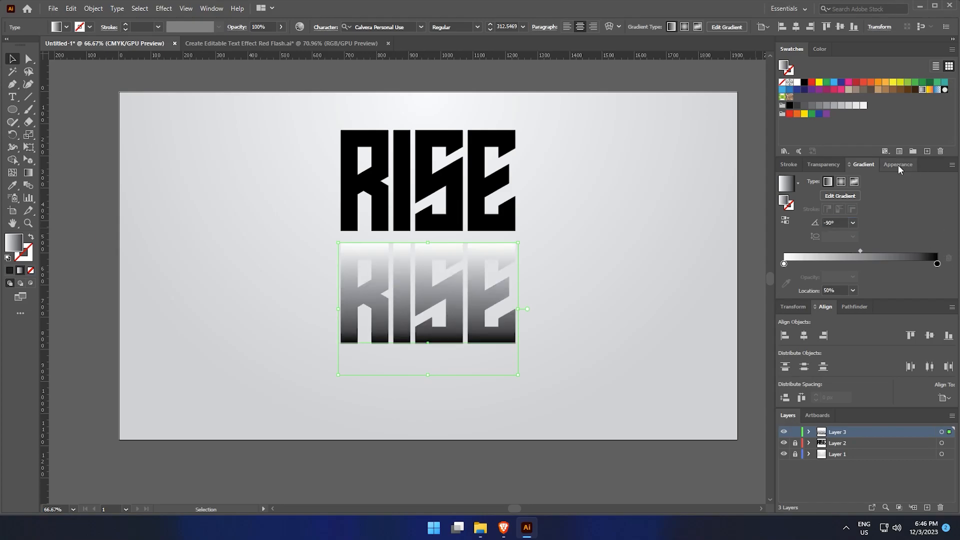
drag(827, 223, 720, 229)
key(BackSpace)
key(Return)
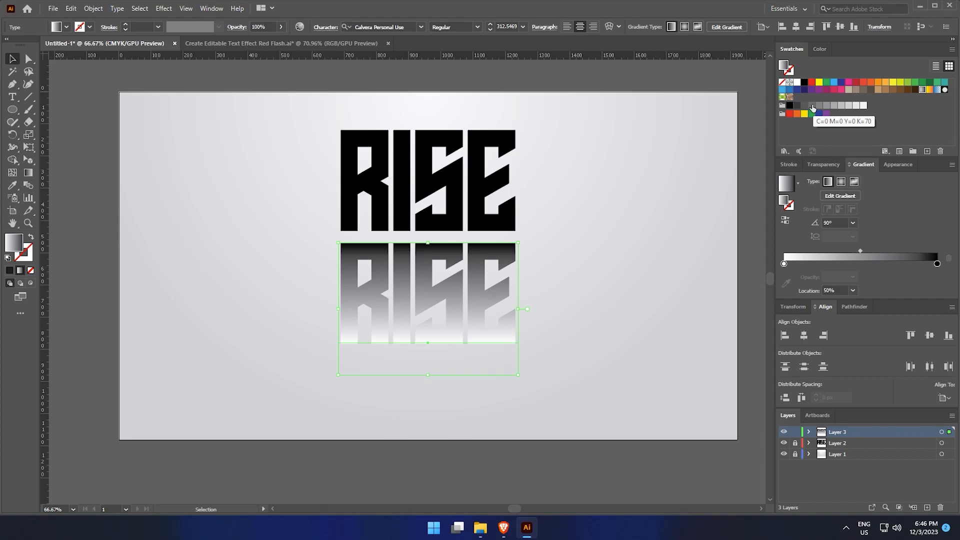
Step: Recolour the gradient's black stop with the C=0 M=0 Y=0 K=70 grey and set the white stop's opacity to 0%
drag(812, 108, 937, 269)
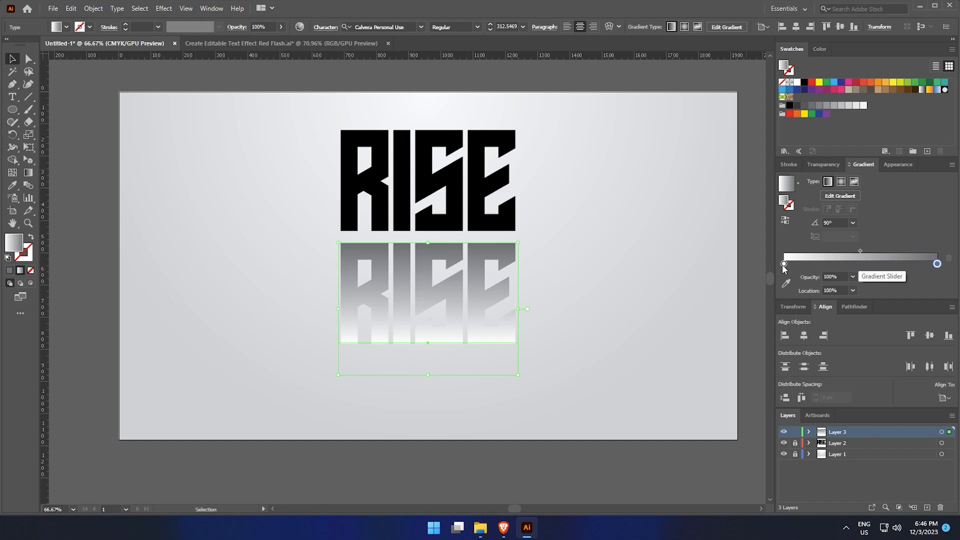
click(784, 263)
click(853, 276)
click(856, 288)
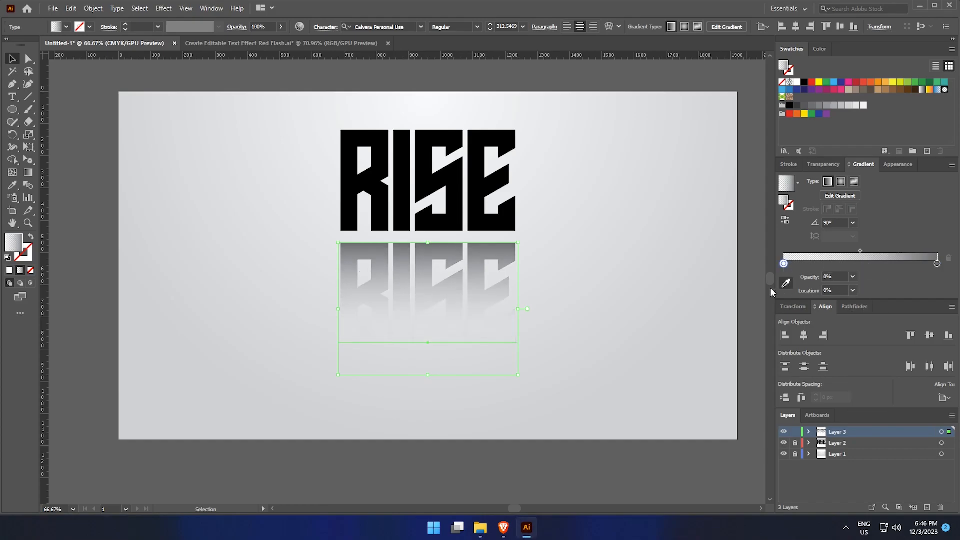
Step: Move the faded RISE copy up until it sits just beneath the black RISE text
click(684, 284)
drag(489, 290, 472, 282)
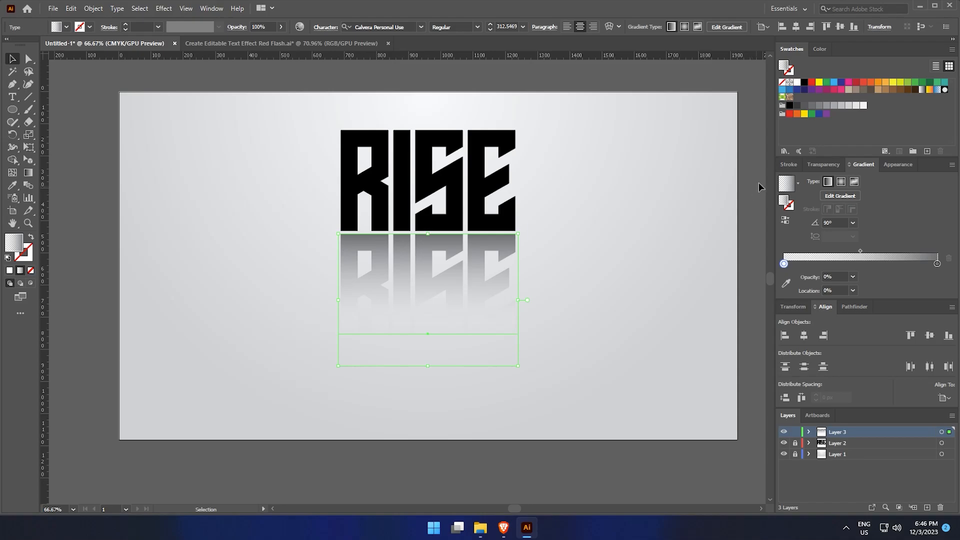
Step: Apply an Arc warp to the shadow text's fill with 0% bend, 0% horizontal distortion and about 44% vertical distortion
click(883, 166)
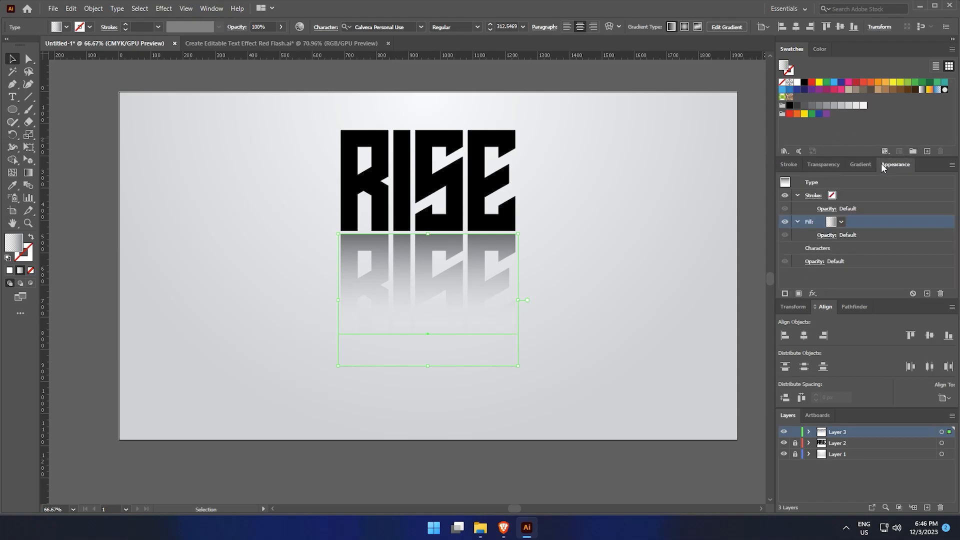
click(815, 294)
mouse_move(868, 131)
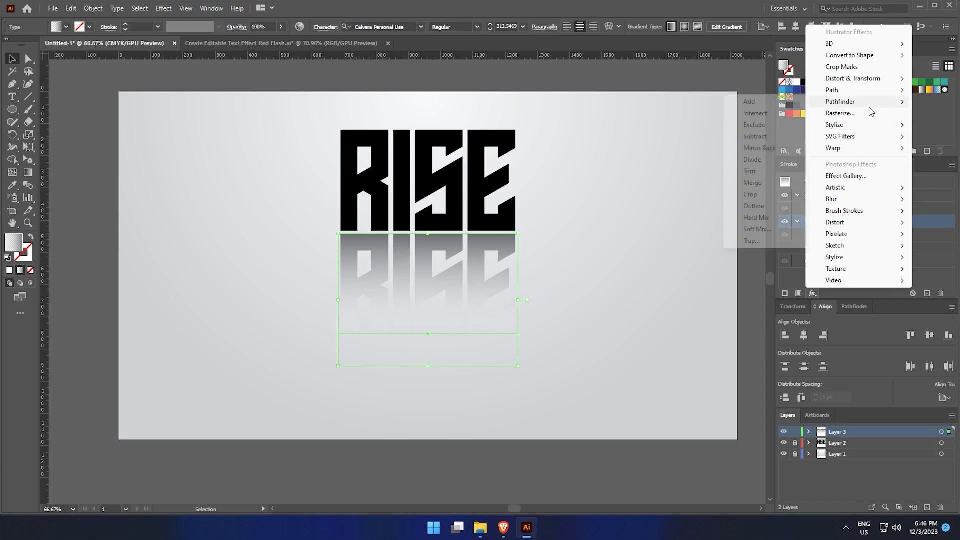
mouse_move(870, 151)
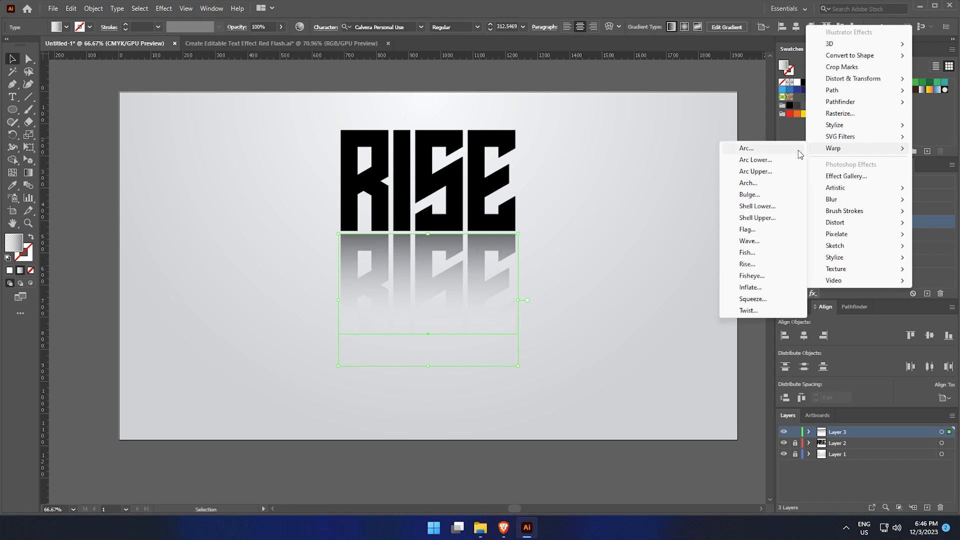
click(799, 150)
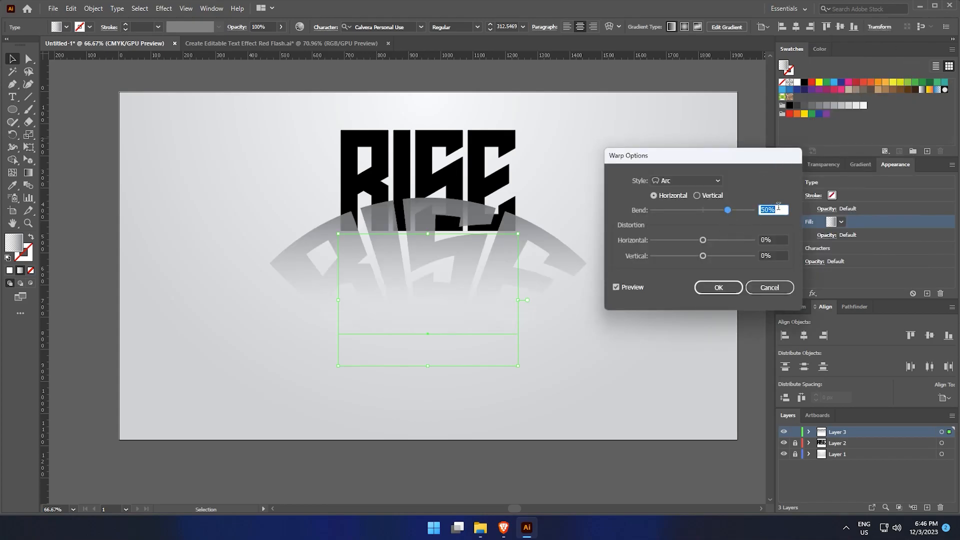
text(0)
click(766, 255)
scroll(767, 256, up, 2)
scroll(766, 256, up, 11)
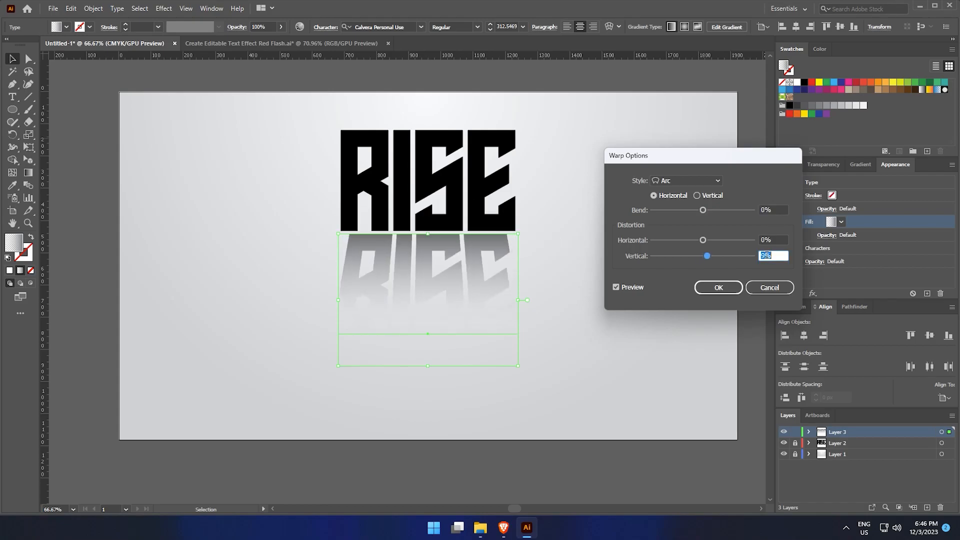
scroll(767, 255, up, 2)
click(778, 240)
scroll(778, 240, up, 5)
double_click(778, 240)
text(0)
drag(715, 257, 724, 256)
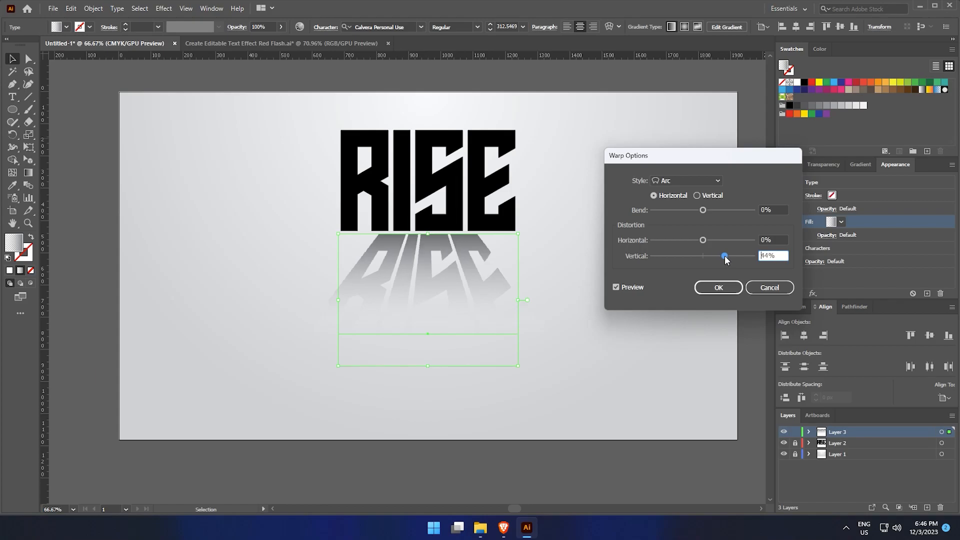
click(712, 287)
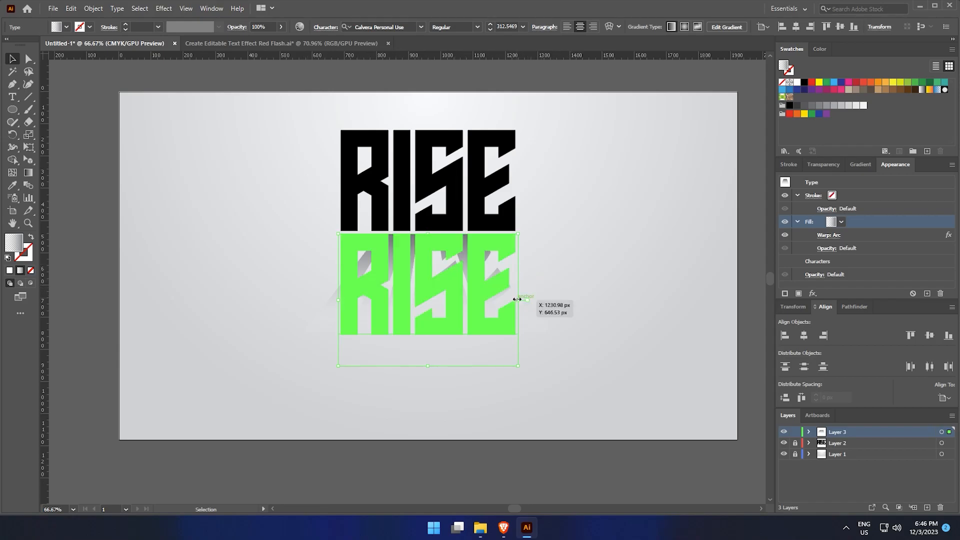
Step: Widen the warped shadow text symmetrically until its upper edge roughly spans the width of the black RISE
drag(520, 300, 569, 300)
click(653, 295)
click(515, 303)
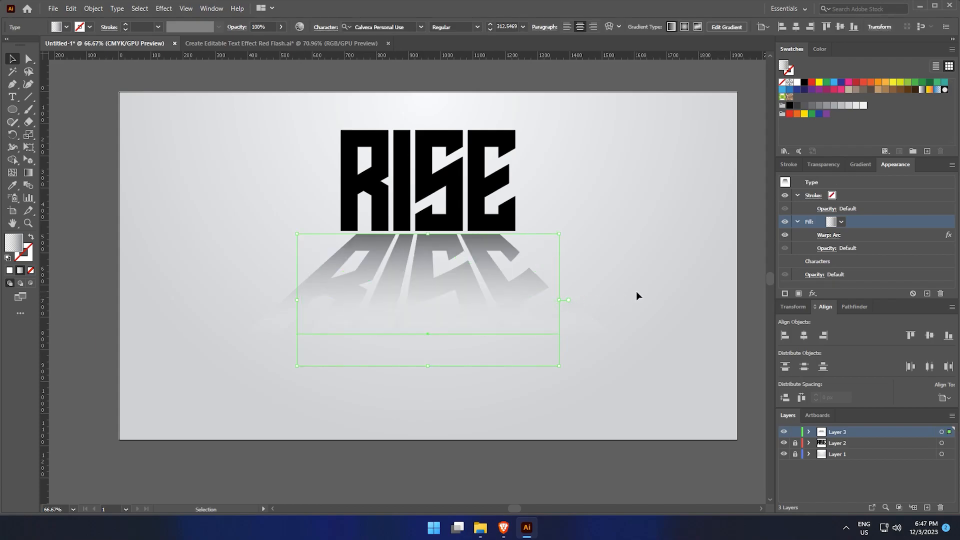
drag(560, 300, 585, 300)
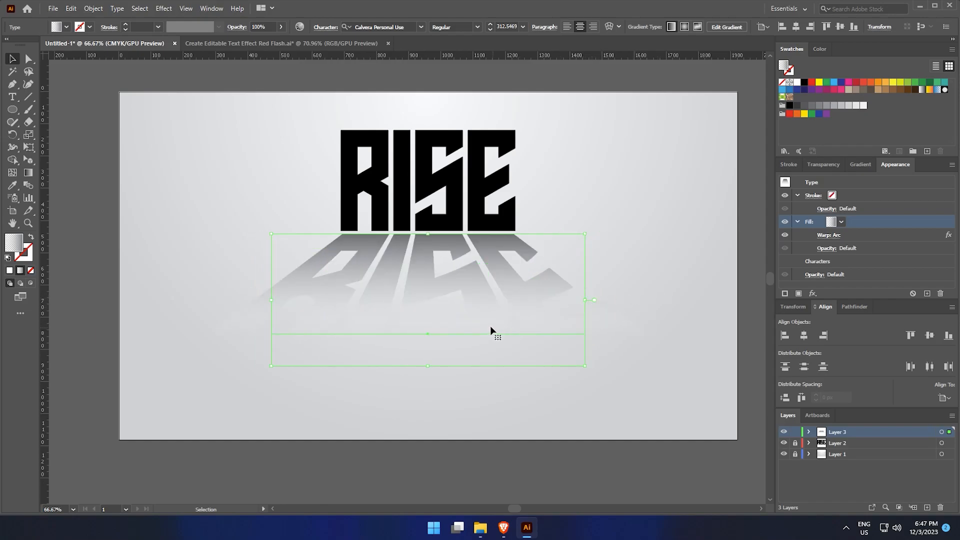
Step: Stretch the shadow text downward past the artboard's lower edge to about 640.9 pt, keeping it centred beneath the black RISE
drag(423, 366, 406, 488)
drag(588, 361, 625, 274)
click(697, 346)
click(570, 353)
key(space)
mouse_move(466, 389)
mouse_down()
mouse_move(456, 395)
mouse_move(464, 403)
mouse_up()
key(space)
drag(513, 368, 474, 420)
click(642, 344)
click(550, 341)
scroll(738, 281, up, 1)
Step: Set the vertical distortion of the shadow's Arc warp to 70%
click(830, 235)
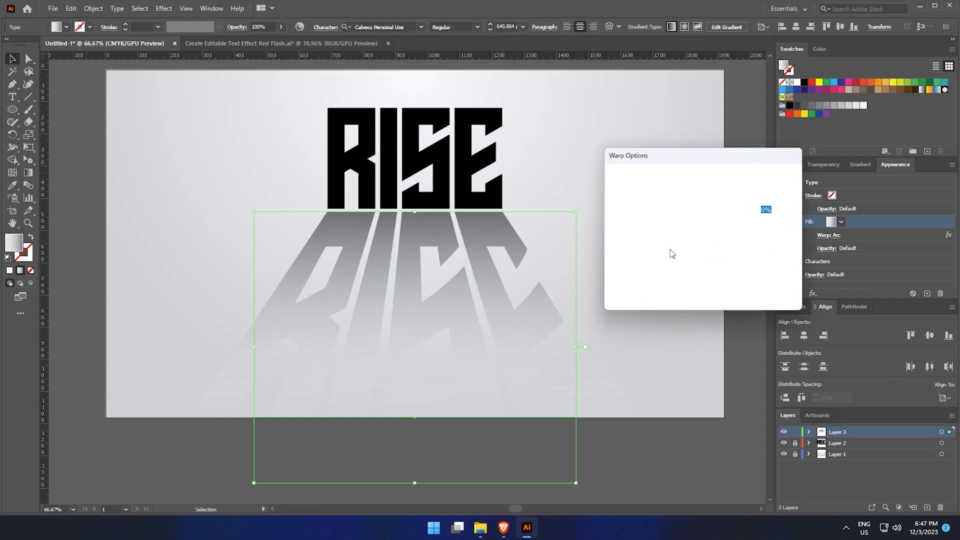
click(772, 255)
key(shift+Up)
key(shift+Up)
key(shift+Up)
key(shift+Down)
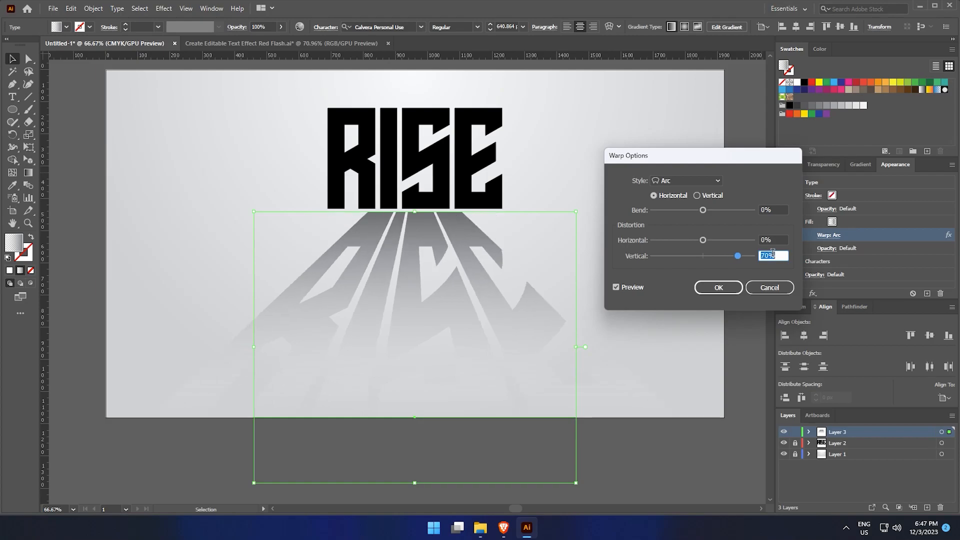
click(733, 288)
Step: Widen the shadow text symmetrically and set its Arc warp's vertical distortion to 50%
drag(576, 347, 645, 347)
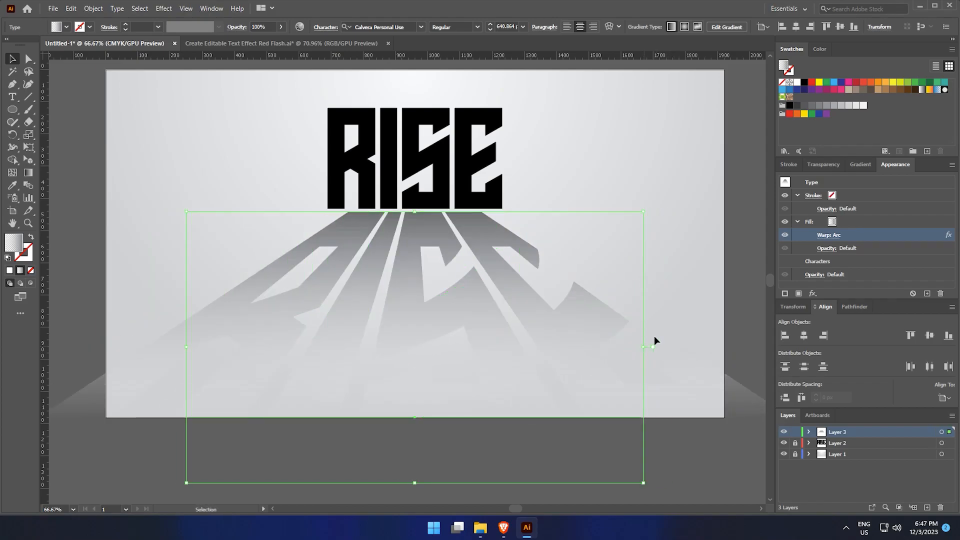
click(828, 235)
click(779, 255)
key(shift+Down)
key(shift+Down)
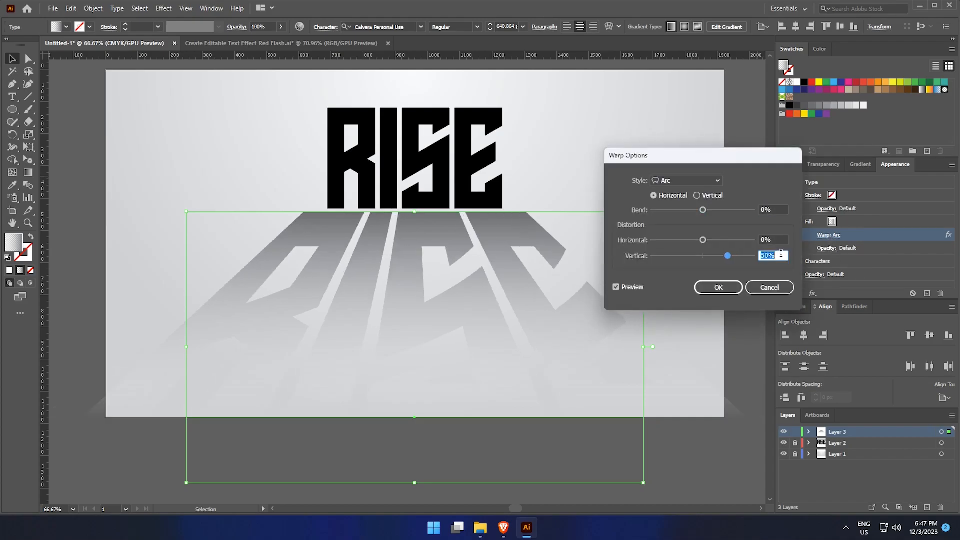
click(735, 284)
Step: Shorten the shadow text to about 614.7 pt and narrow it symmetrically toward the black RISE's width
drag(415, 482, 416, 472)
drag(641, 342, 631, 341)
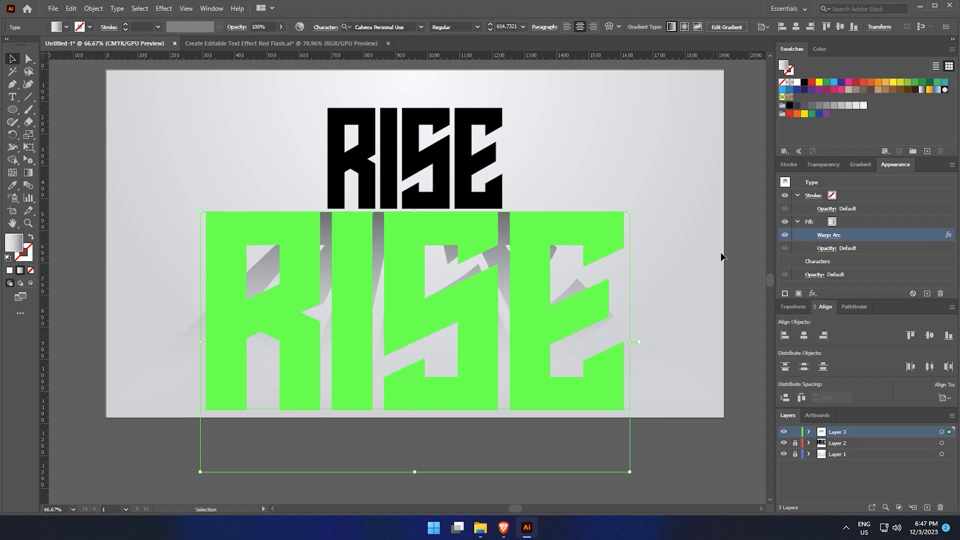
drag(628, 342, 617, 341)
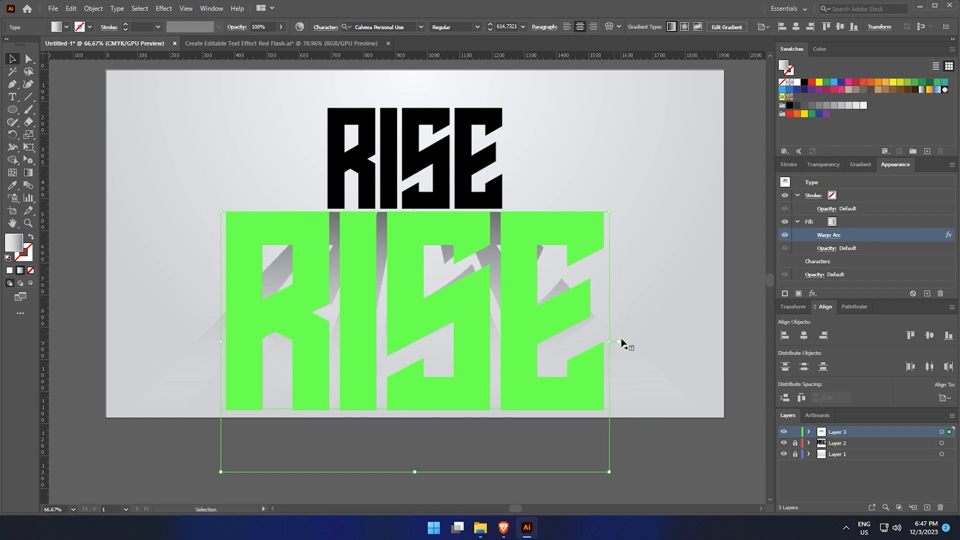
Step: Move the shadow text slightly down from the black RISE and shorten it from its lower edge to about 592.3 pt
drag(667, 291, 677, 337)
mouse_move(538, 337)
mouse_down()
mouse_move(538, 363)
mouse_move(536, 333)
mouse_up()
drag(516, 345, 516, 337)
drag(473, 457, 496, 406)
drag(448, 456, 448, 447)
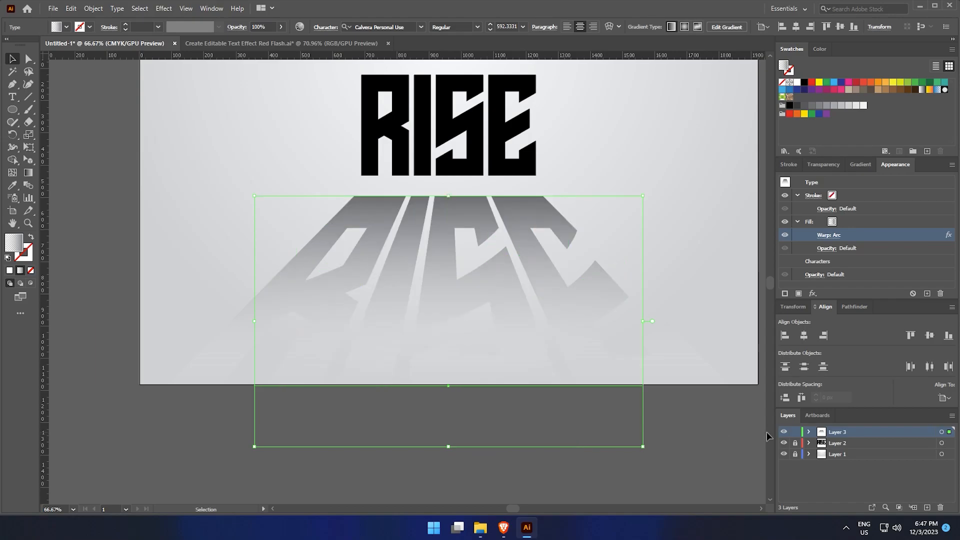
Step: Lock Layer 3, unlock Layer 2 and make Layer 2 the active layer
click(795, 431)
click(795, 443)
click(842, 442)
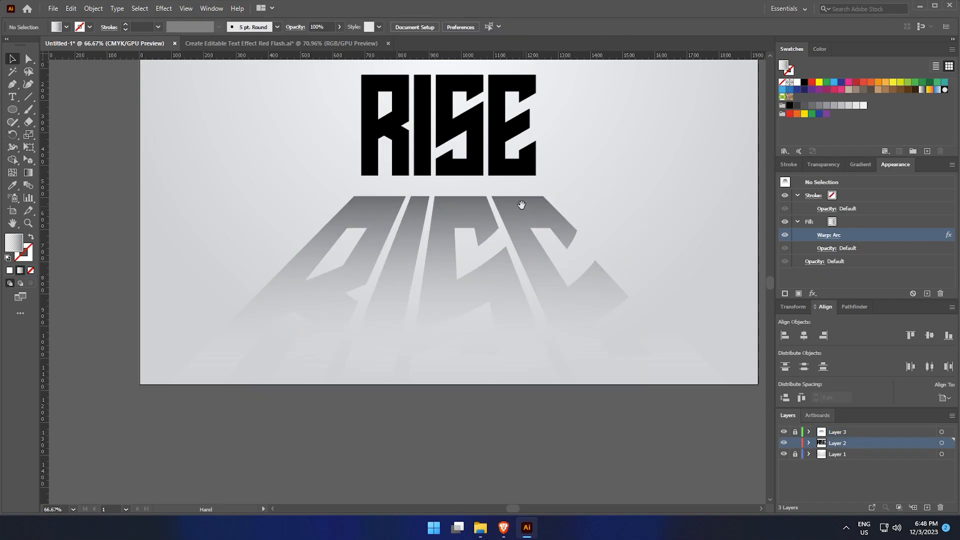
Step: Enlarge the black RISE text to about 342.2 pt and place it directly on the shadow's upper edge
drag(522, 205, 508, 259)
click(487, 216)
drag(435, 261, 435, 274)
drag(446, 226, 448, 235)
click(619, 161)
mouse_move(619, 161)
mouse_down()
mouse_move(637, 211)
mouse_move(640, 167)
mouse_move(630, 167)
mouse_up()
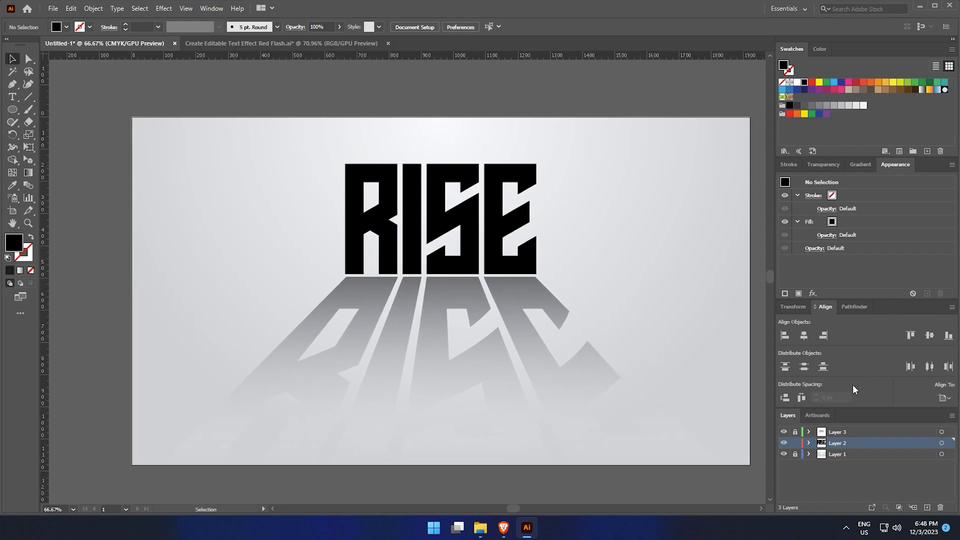
Step: Clear the black RISE text's base fill and add a new appearance fill using the white-to-black gradient swatch
click(530, 245)
scroll(526, 233, up, 1)
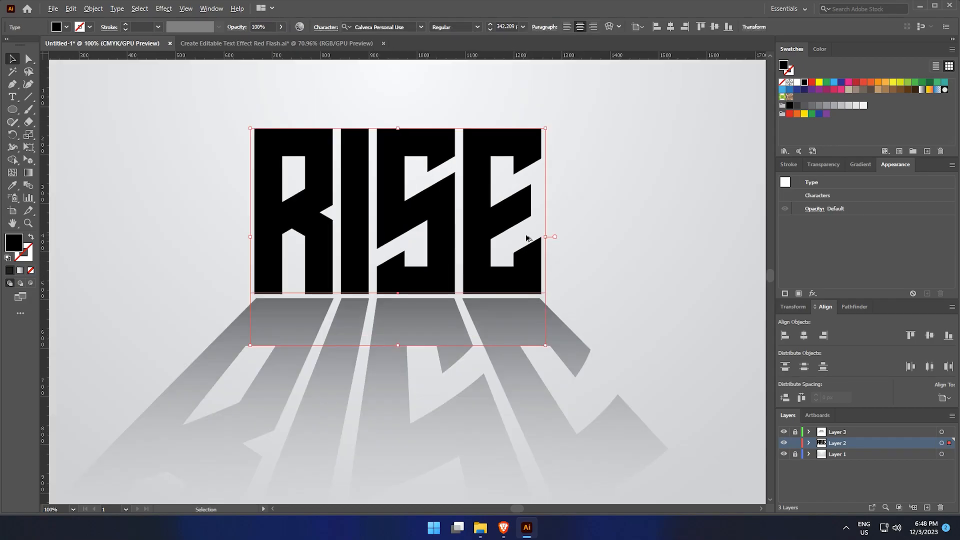
drag(523, 215, 470, 265)
scroll(447, 243, up, 1)
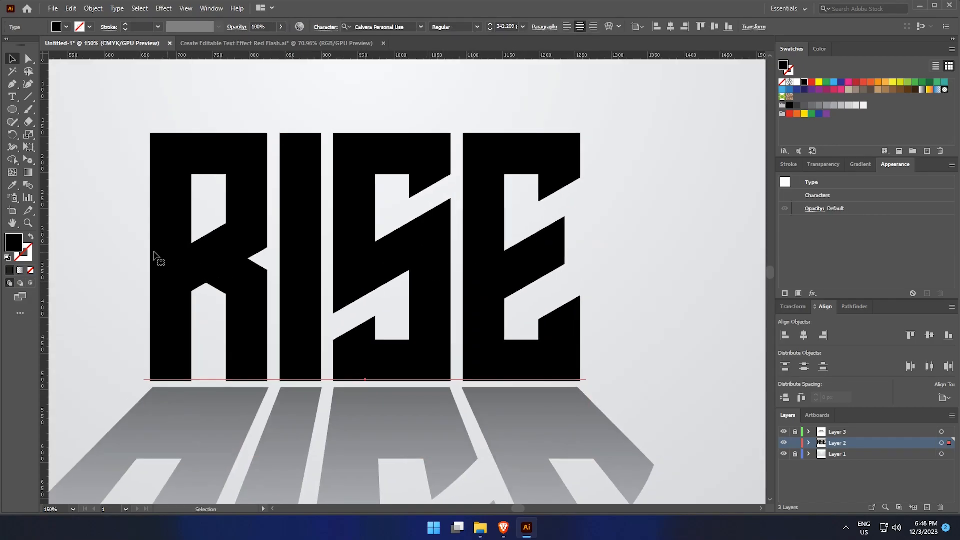
click(33, 271)
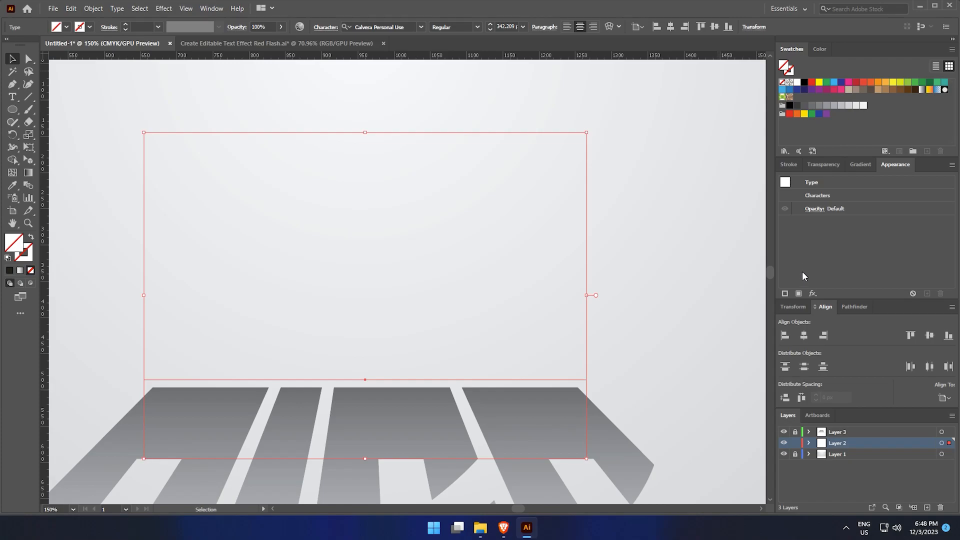
click(798, 294)
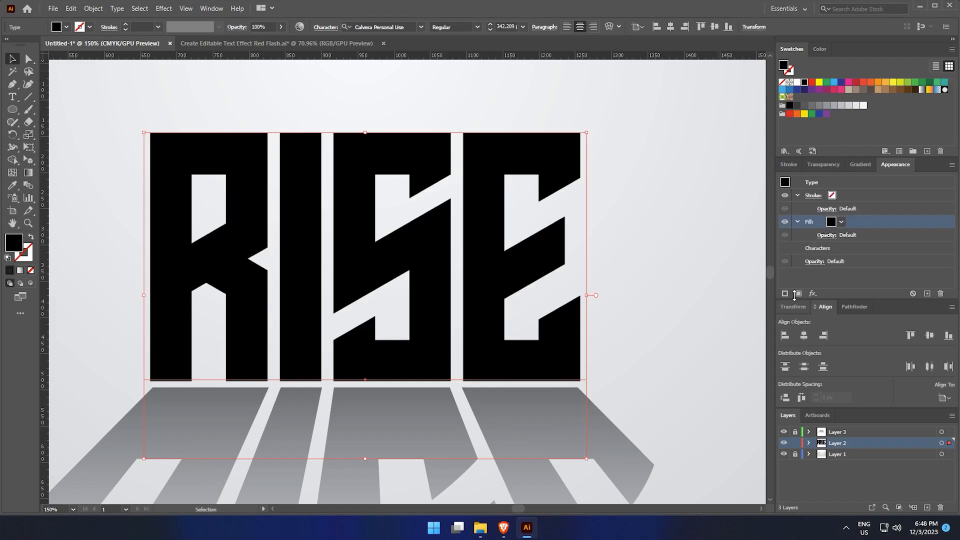
click(850, 167)
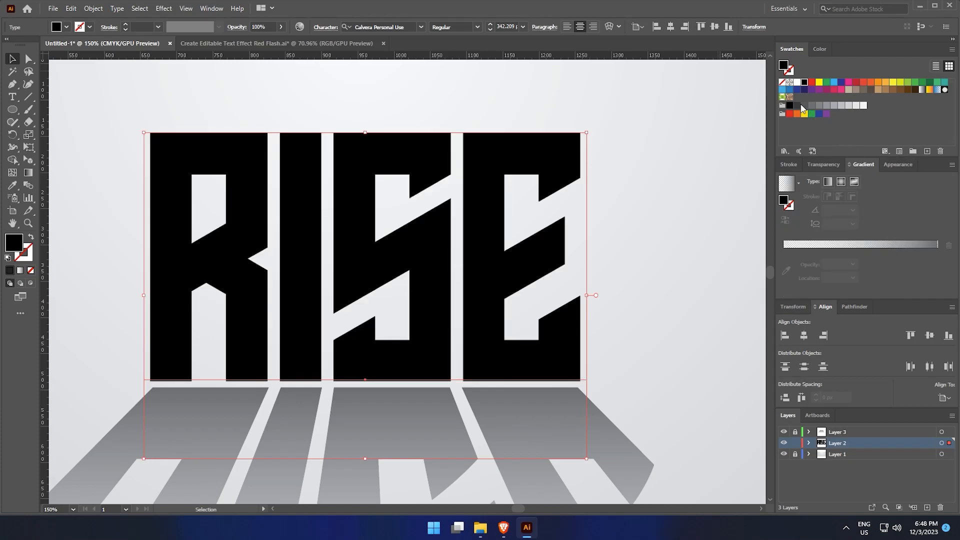
click(895, 163)
click(841, 221)
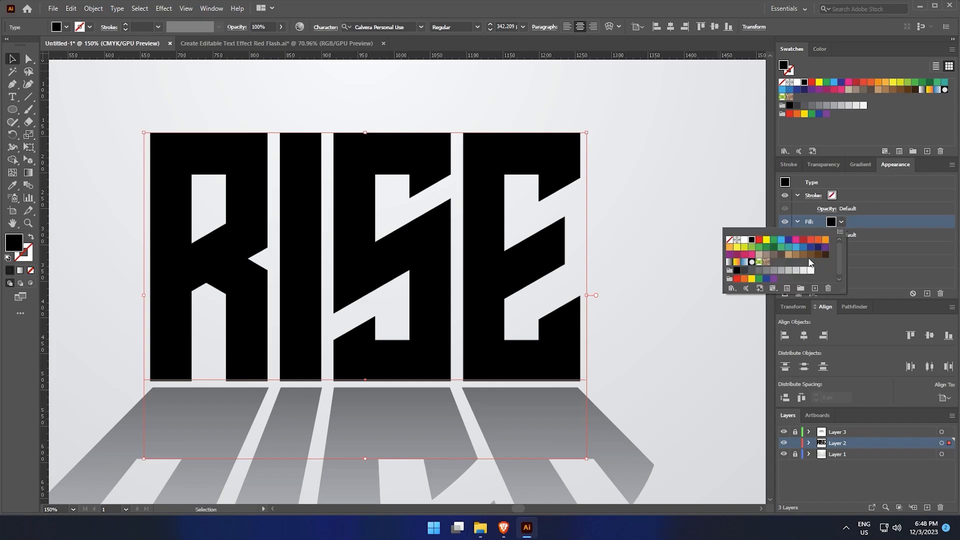
click(728, 262)
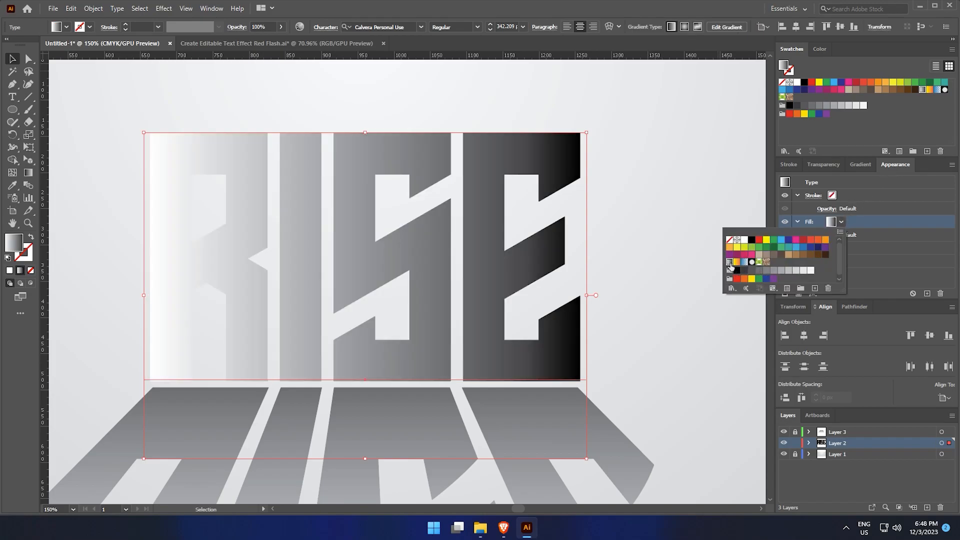
Step: Set the RISE fill's linear gradient to a -90° angle and change its white start stop to dark gray (58595B)
key(g)
drag(419, 149, 416, 376)
click(860, 165)
click(836, 210)
text(-90)
key(Return)
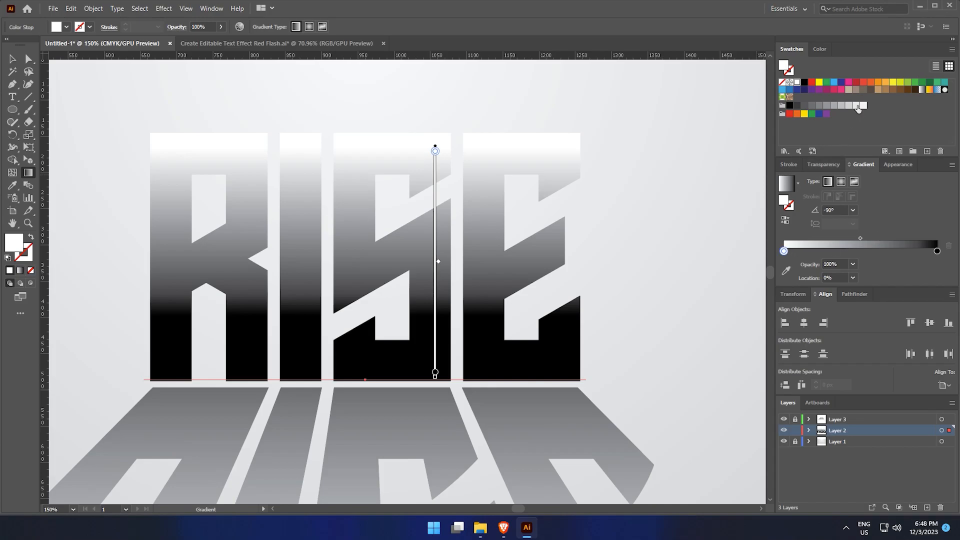
drag(849, 106, 821, 206)
drag(861, 114, 783, 250)
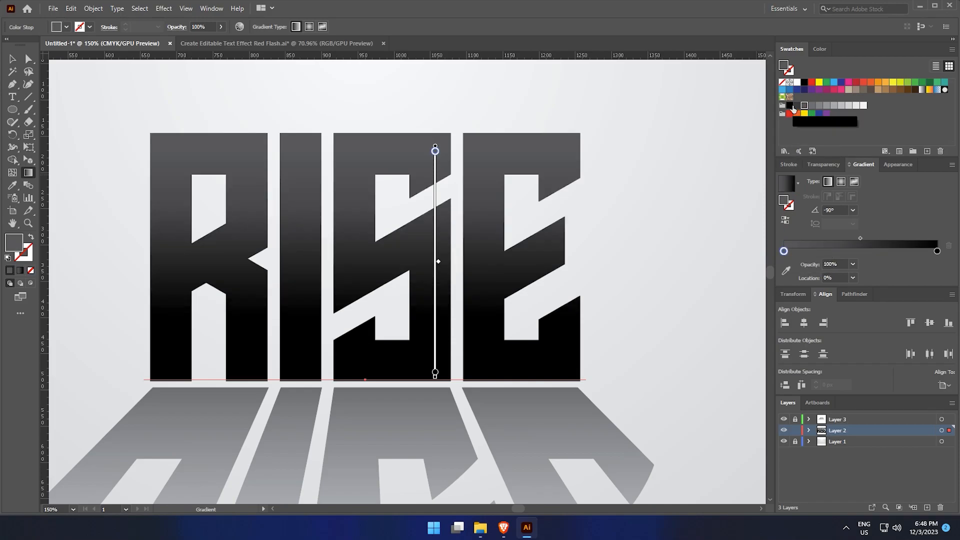
Step: Recolor the gradient's black end stop to a dark navy of RGB 4, 12, 27
click(936, 252)
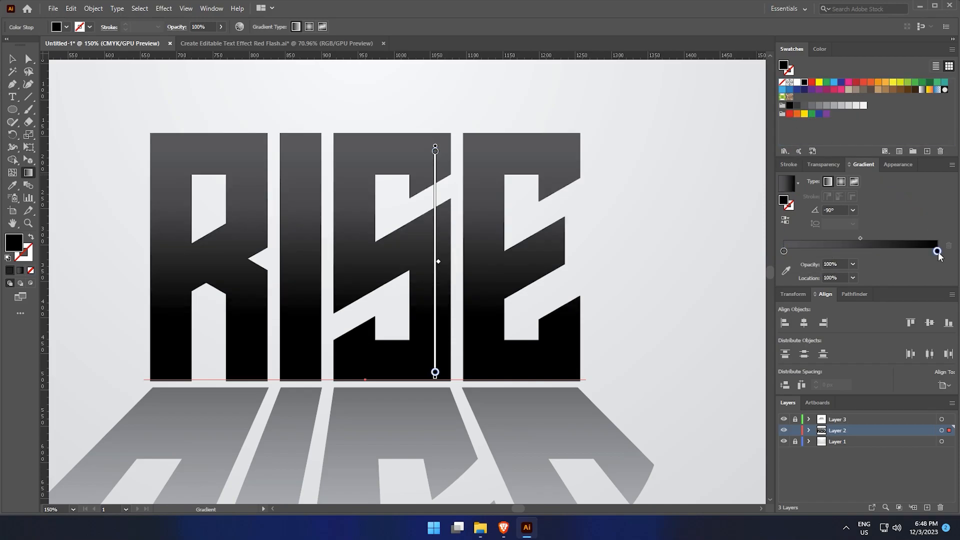
double_click(937, 251)
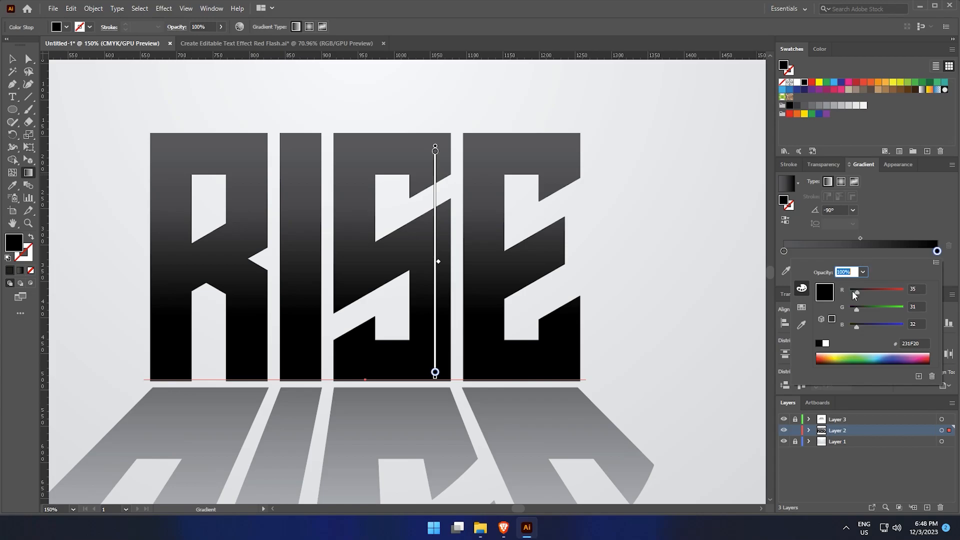
click(916, 287)
scroll(916, 286, down, 2)
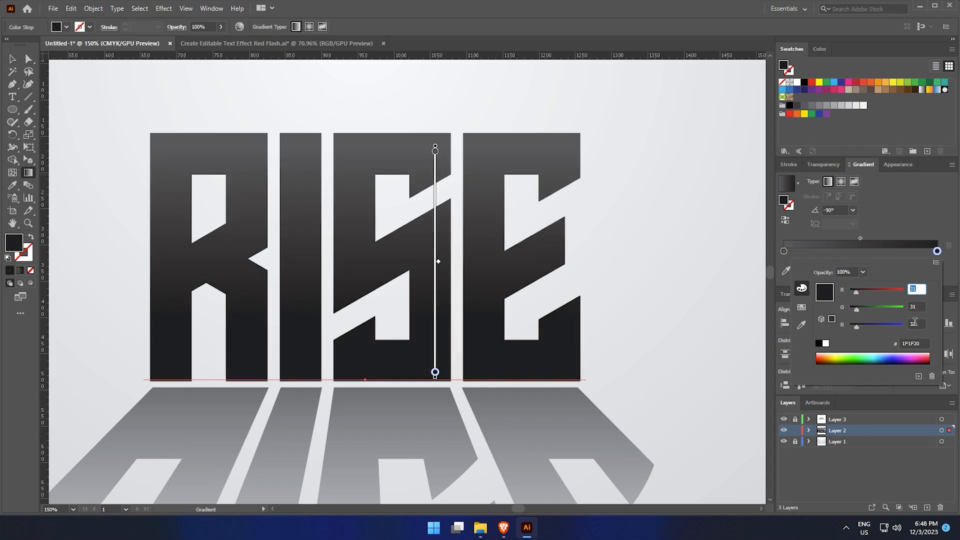
click(916, 306)
click(917, 287)
scroll(916, 286, down, 5)
click(919, 305)
scroll(917, 303, down, 4)
click(918, 288)
scroll(918, 288, down, 5)
scroll(918, 288, down, 9)
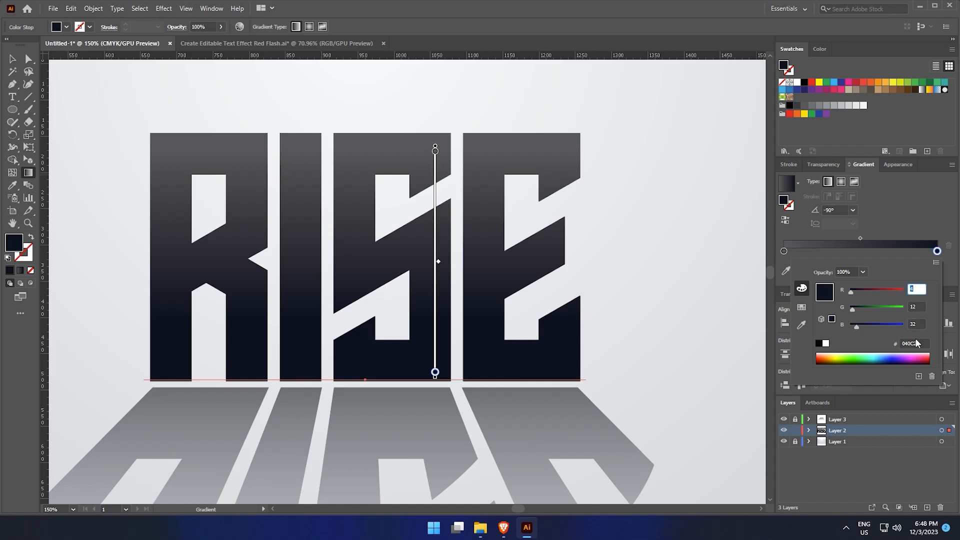
click(915, 324)
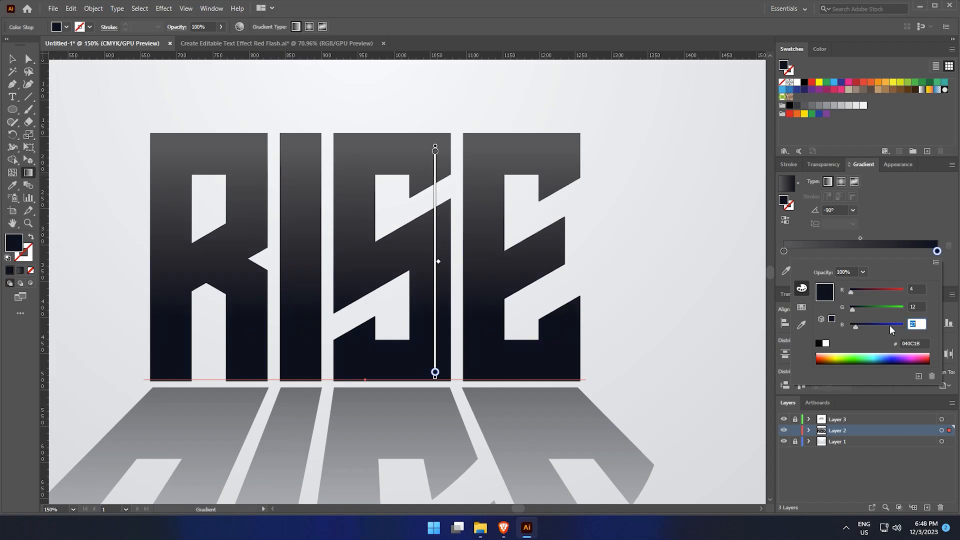
click(668, 313)
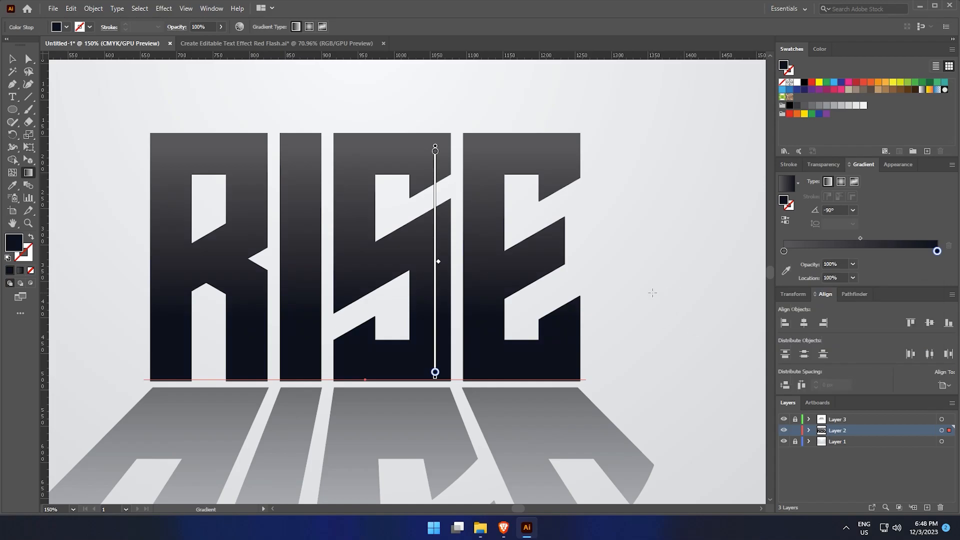
Step: Nudge the RISE text slightly down and right, and add a second gradient fill with the lower fill active
key(v)
drag(521, 251, 525, 255)
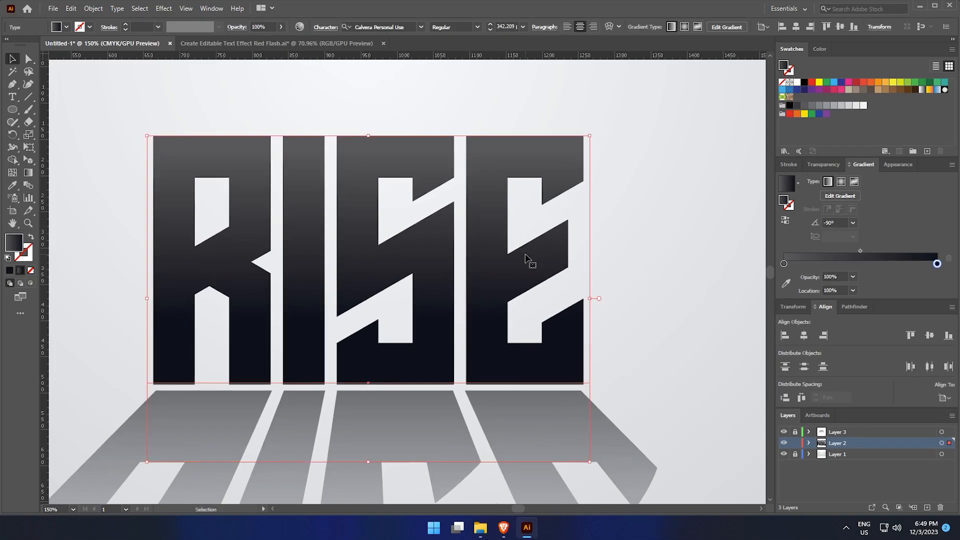
click(900, 164)
click(799, 293)
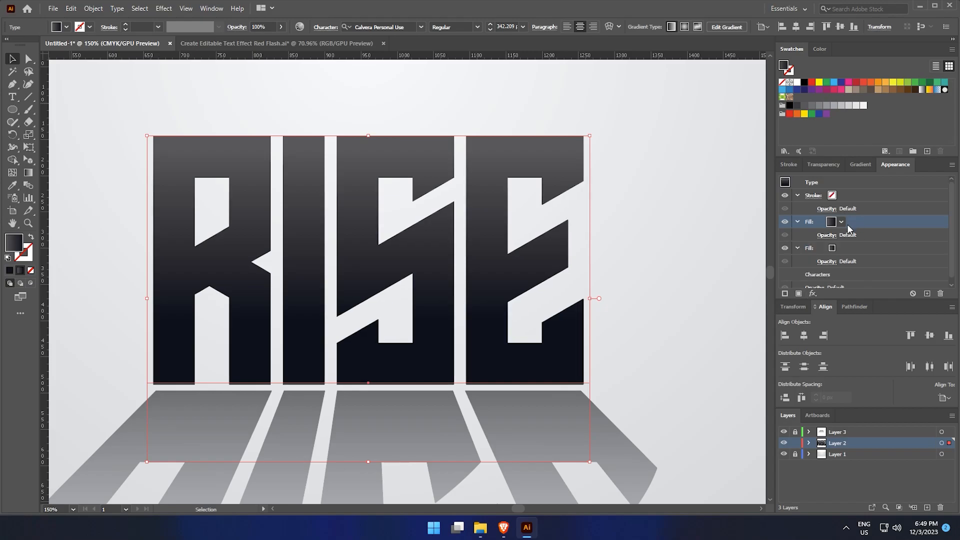
drag(859, 243, 857, 266)
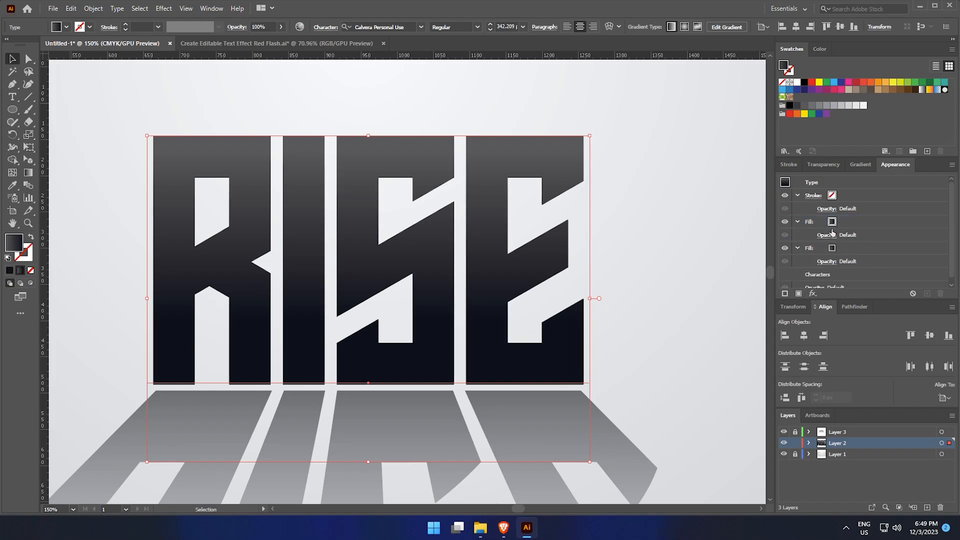
click(797, 221)
click(835, 238)
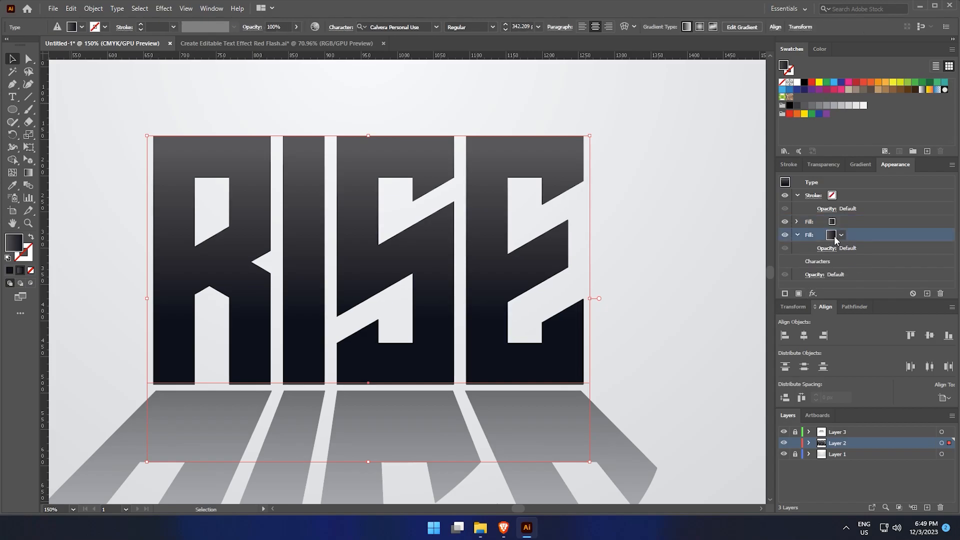
click(812, 292)
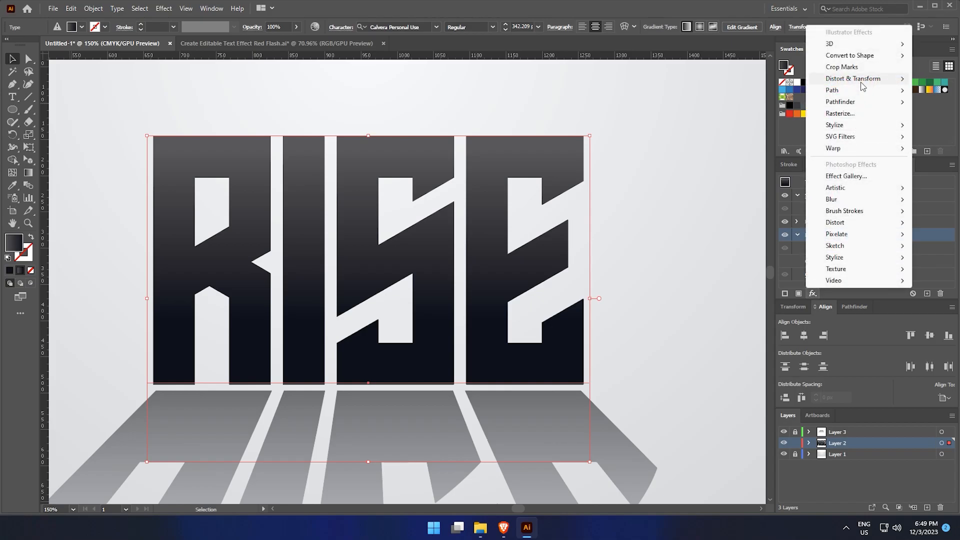
mouse_move(862, 85)
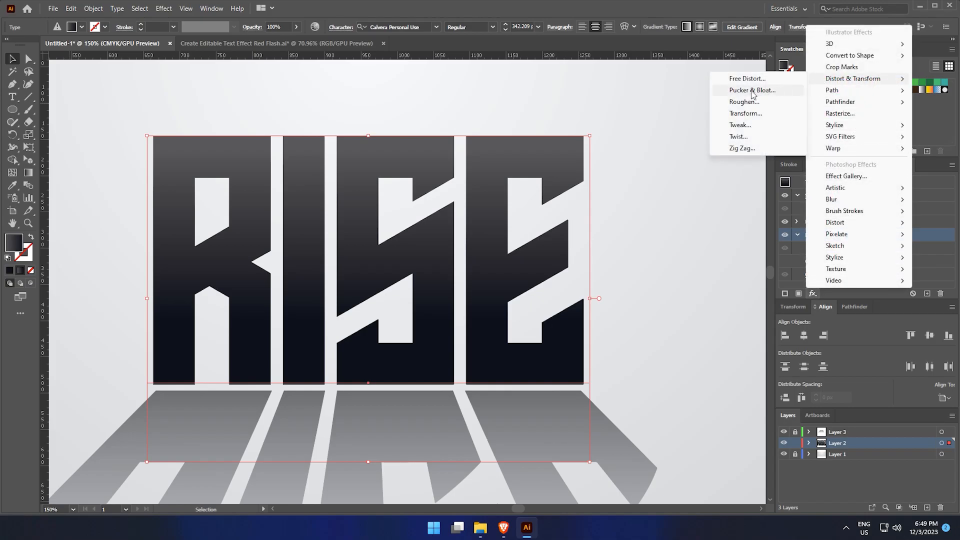
click(928, 184)
click(840, 235)
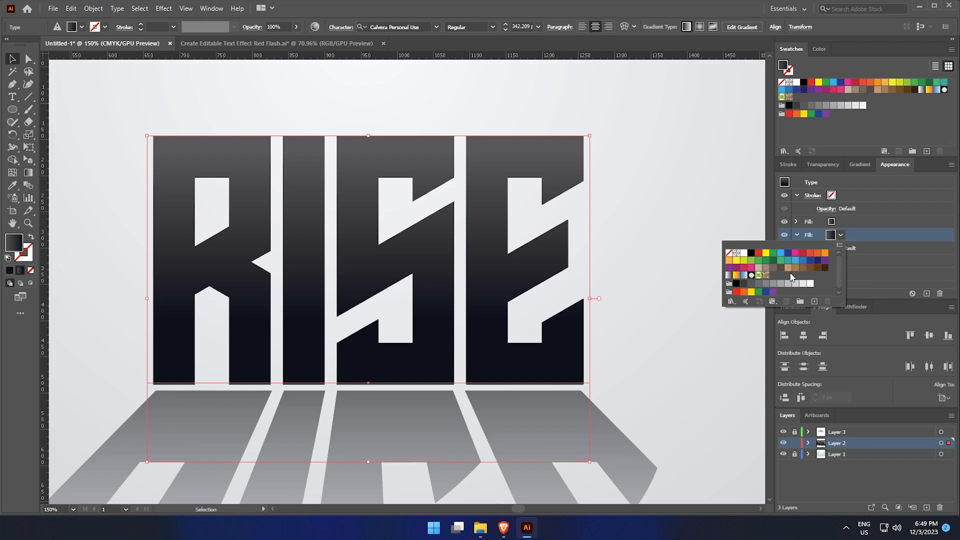
Step: Recolor the lower fill's gradient with lighter tones, running from medium gray at the start stop to dark gray at the end stop
click(864, 165)
click(862, 164)
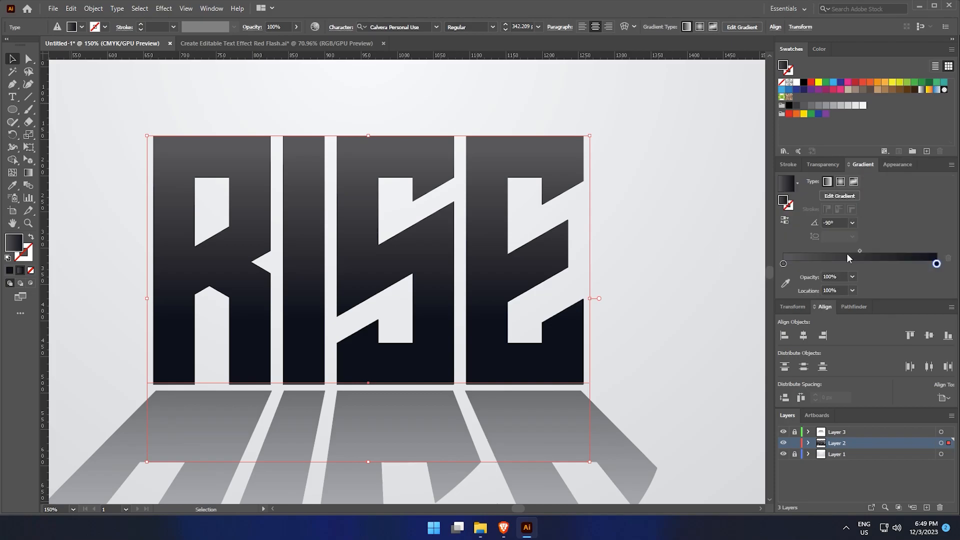
click(783, 263)
double_click(784, 265)
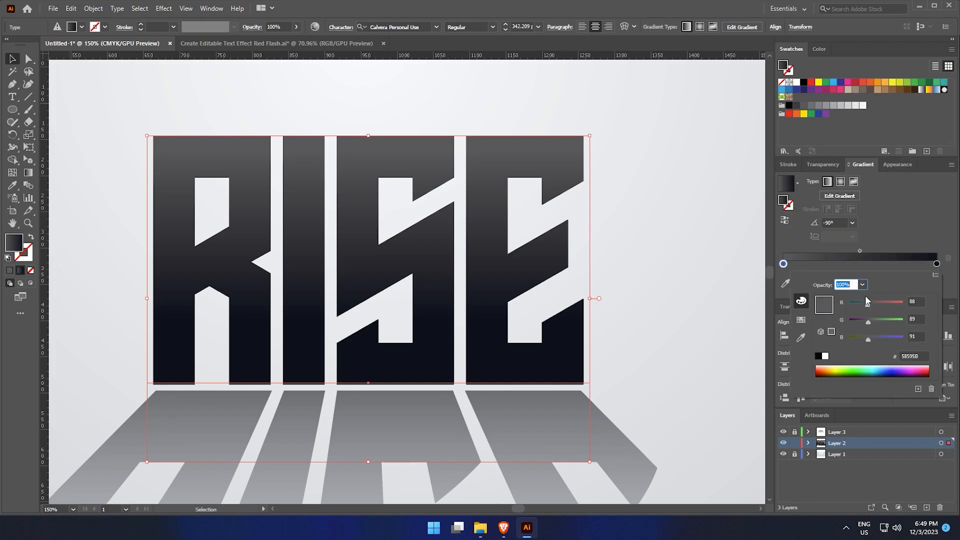
drag(810, 107, 784, 264)
drag(801, 110, 937, 266)
click(796, 105)
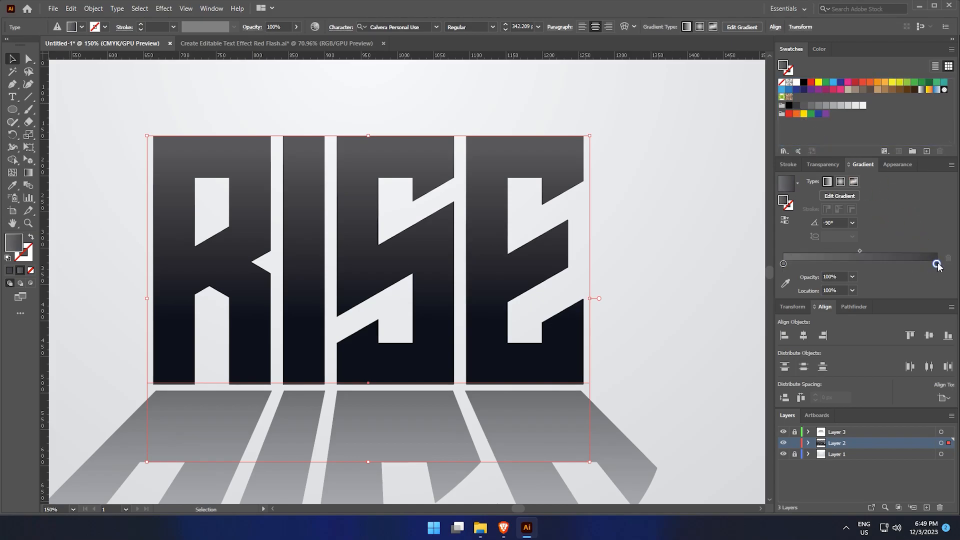
Step: Apply a Transform effect to the lower fill with 99.8% horizontal and vertical scale and about 50 copies to extrude the letters
click(884, 167)
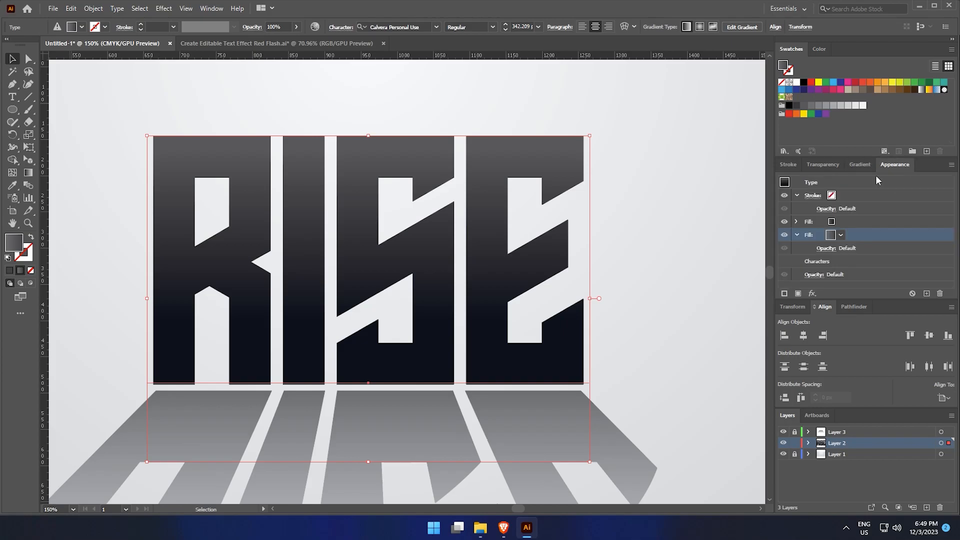
click(812, 293)
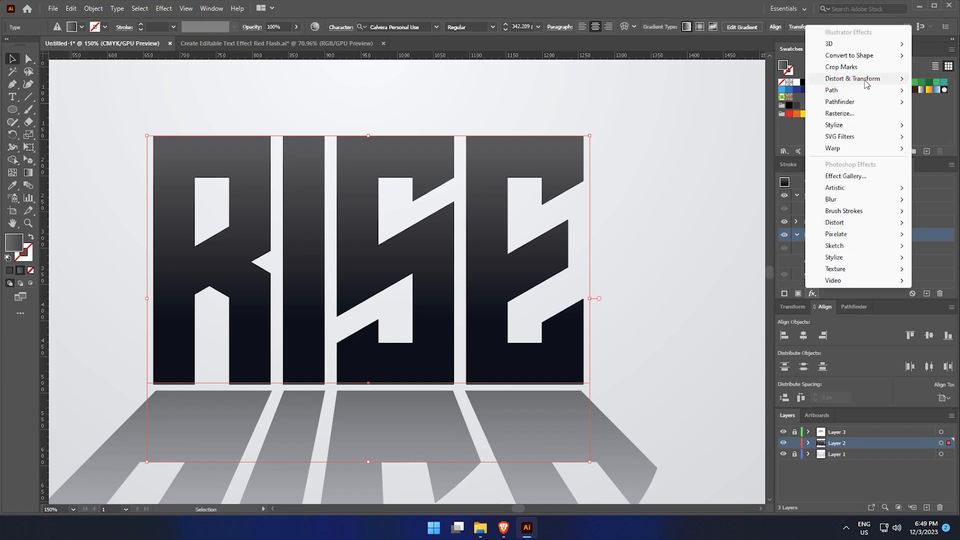
mouse_move(867, 80)
click(750, 113)
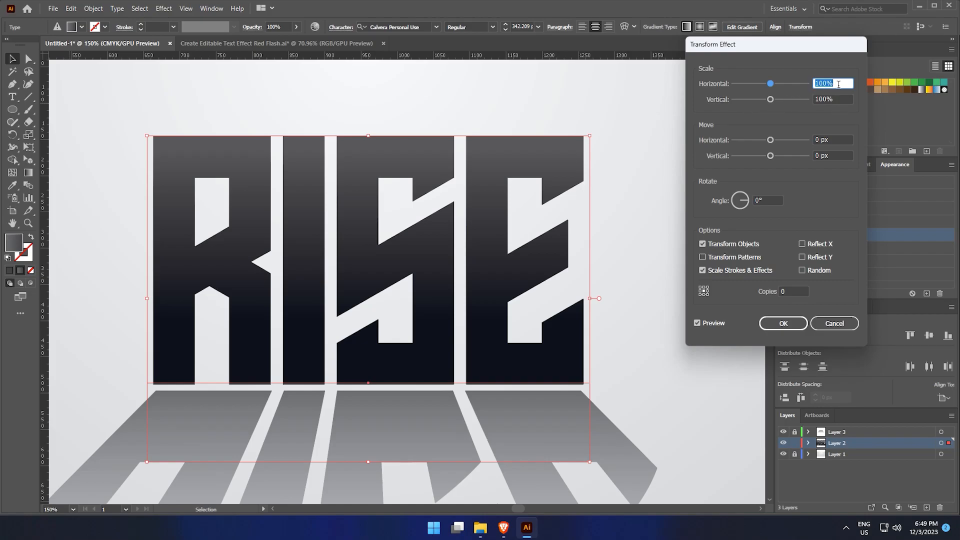
text(99.8)
key(Tab)
text(99.8)
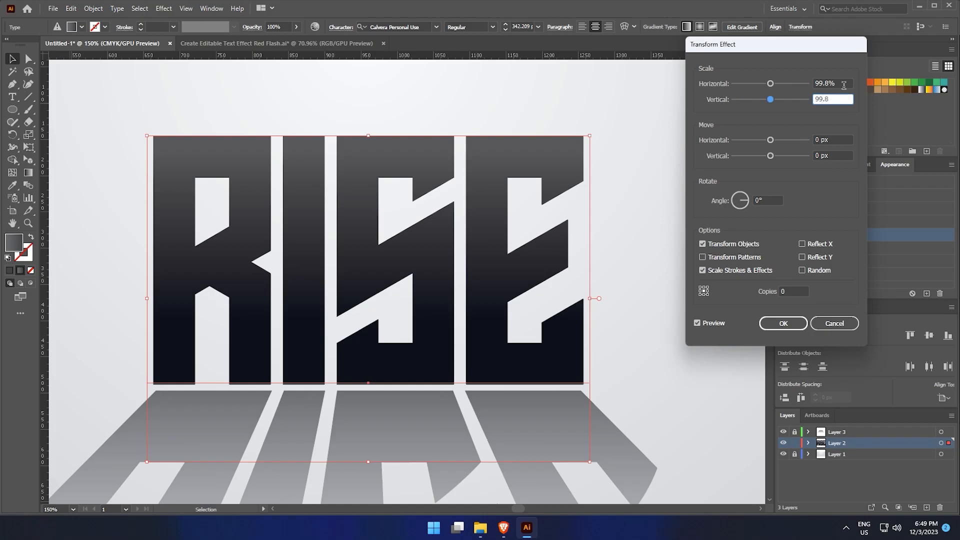
click(789, 291)
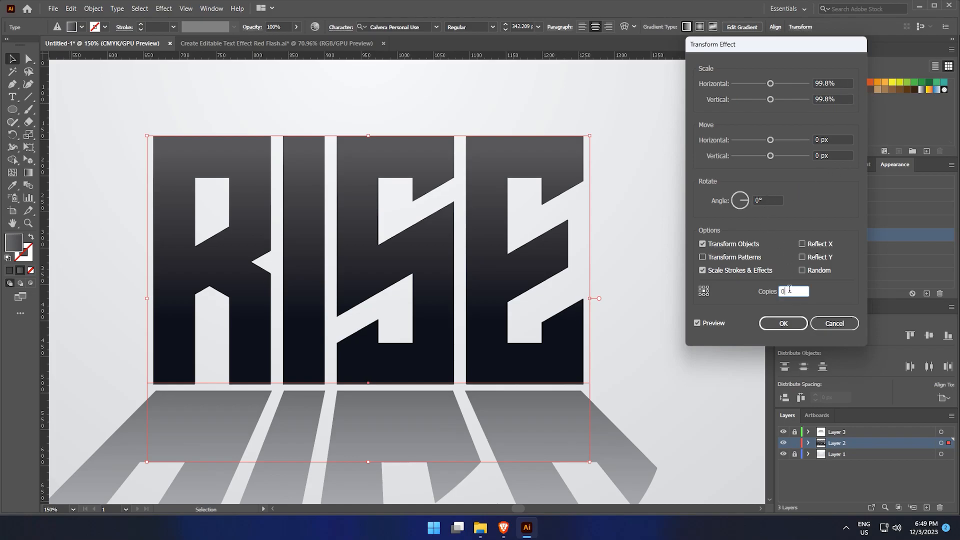
text(50)
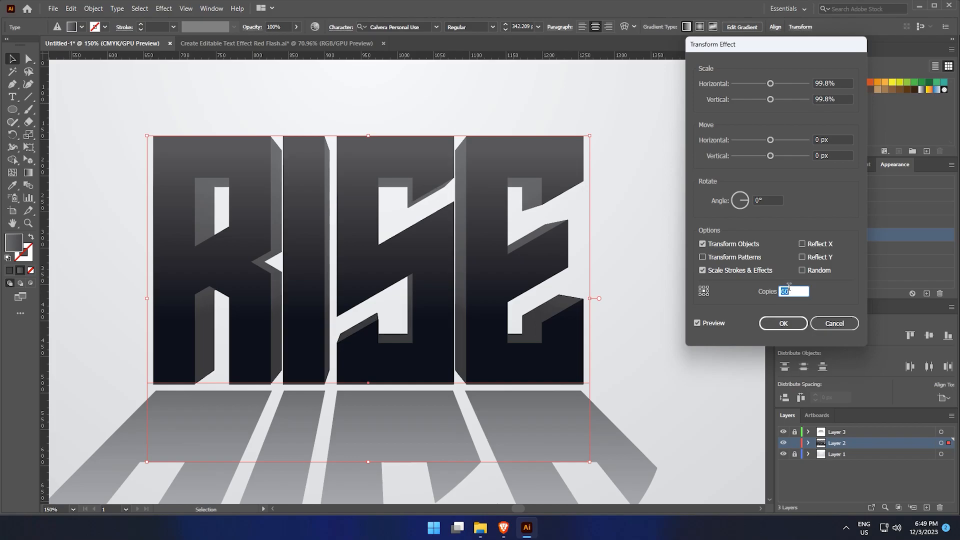
key(Up)
key(Up)
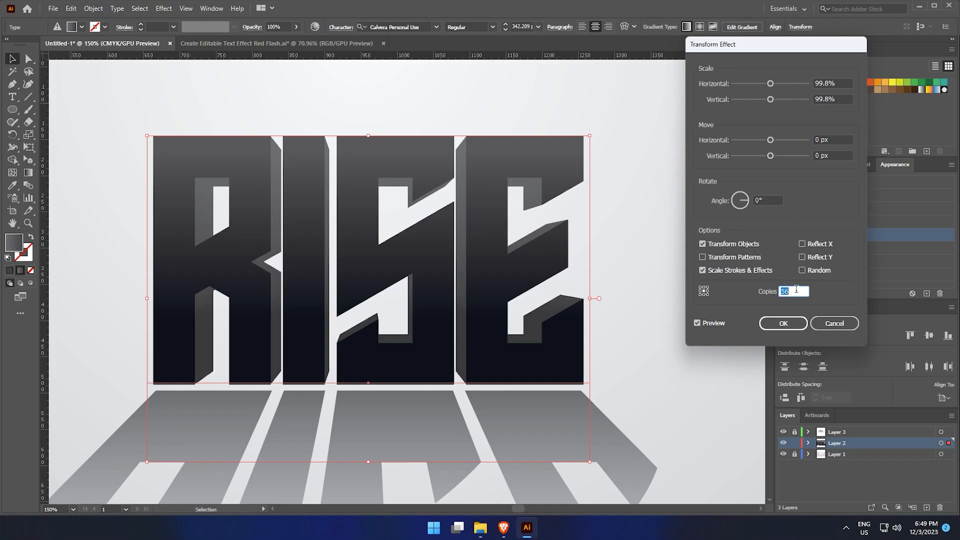
click(784, 323)
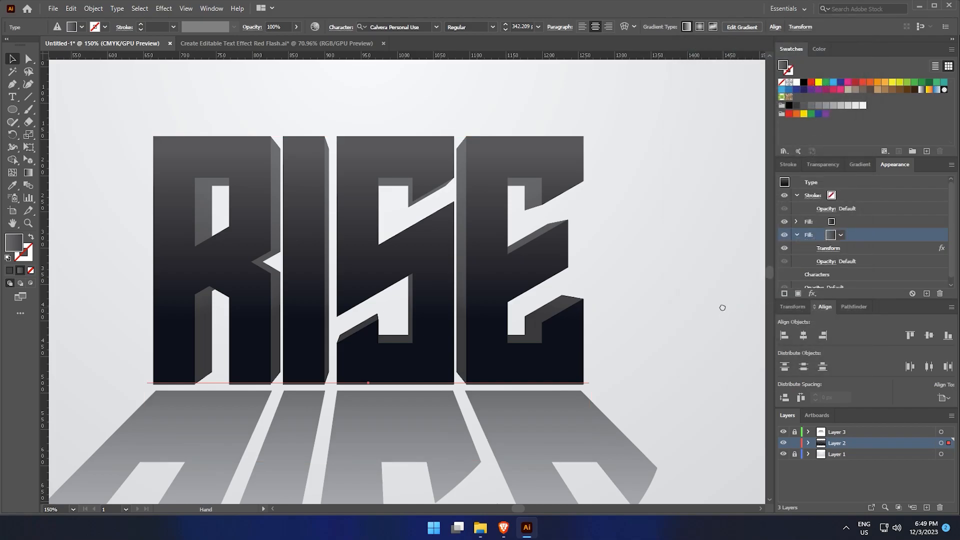
Step: Add a new fill above the dark gradient fill of the RISE text and color it white
drag(723, 306, 732, 293)
click(720, 283)
scroll(568, 150, up, 5)
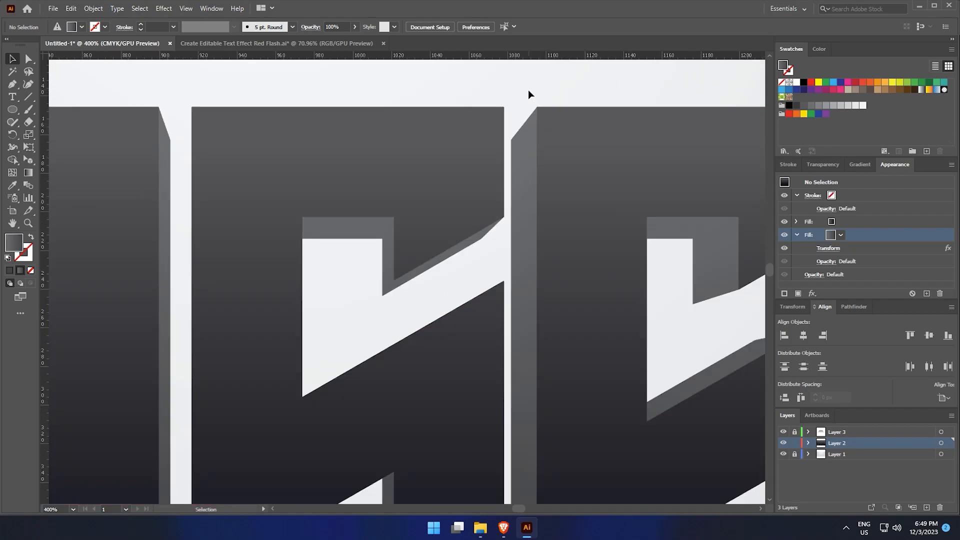
click(529, 125)
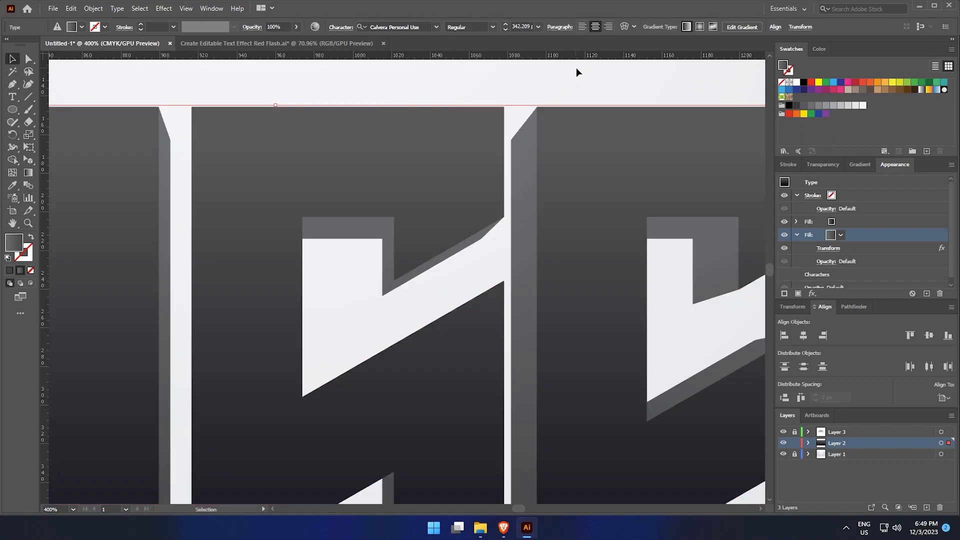
click(864, 220)
click(798, 295)
click(840, 221)
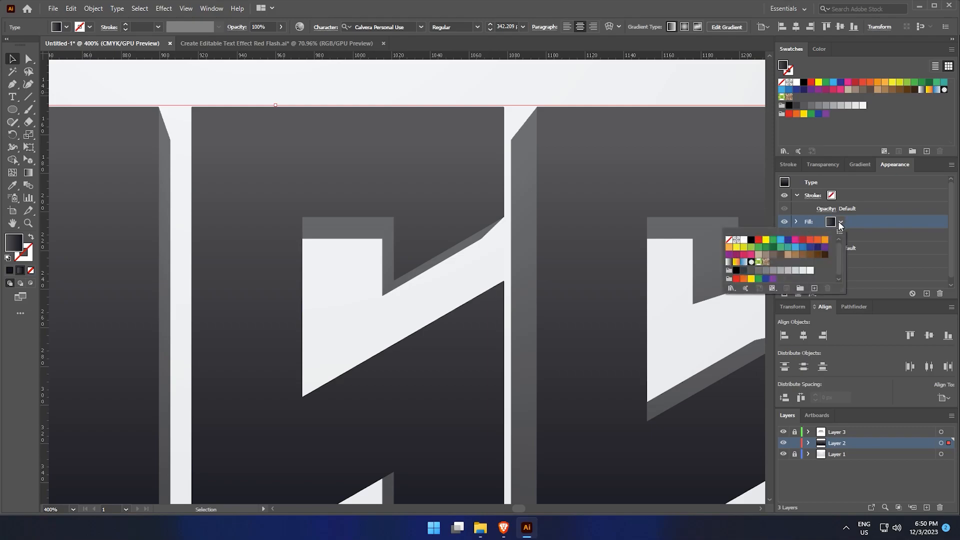
click(743, 241)
Step: Apply the Note Paper effect from the Effect Gallery to the white fill, with Relief set to 20
click(811, 293)
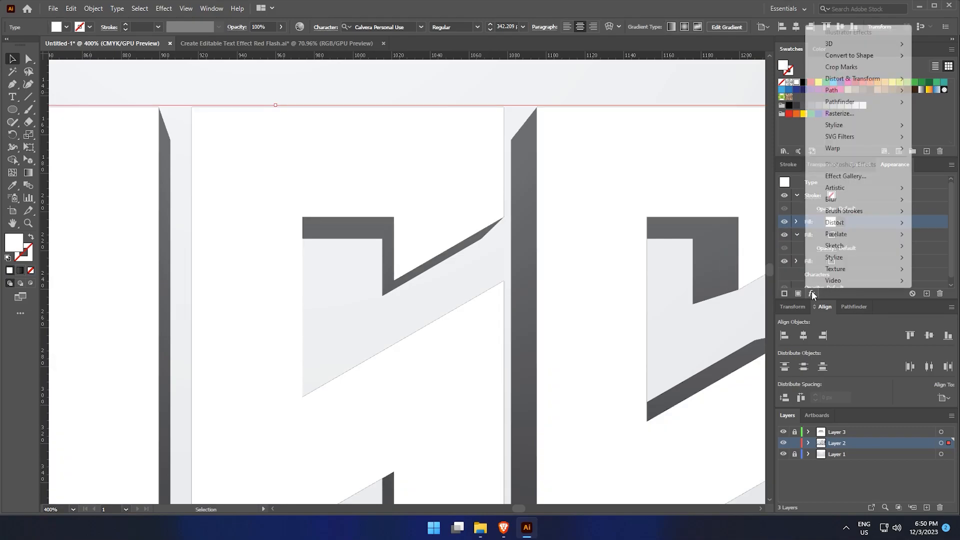
click(863, 176)
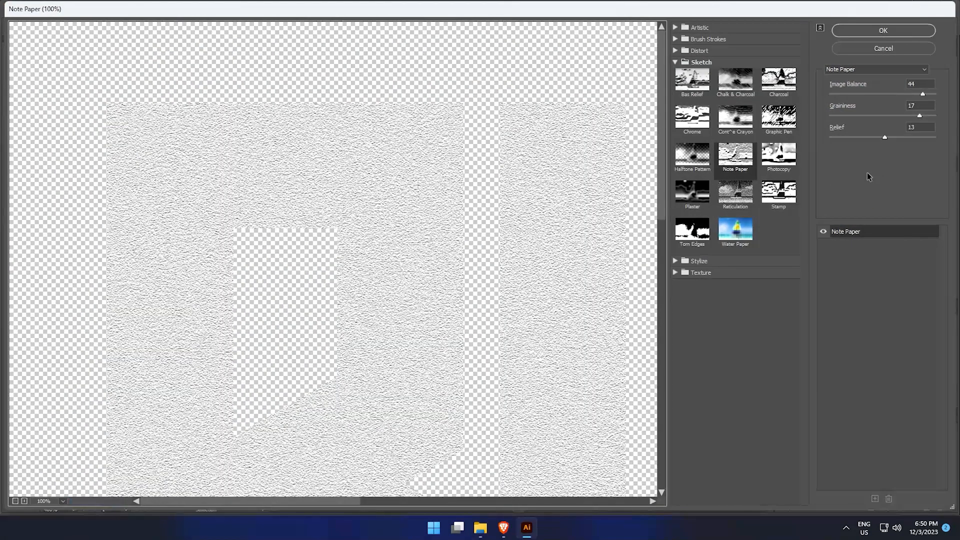
click(721, 159)
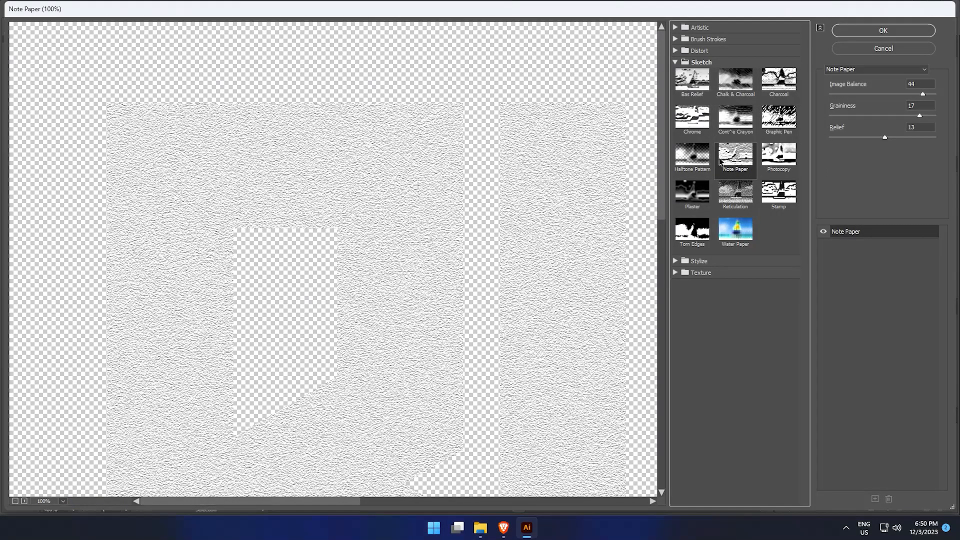
click(912, 138)
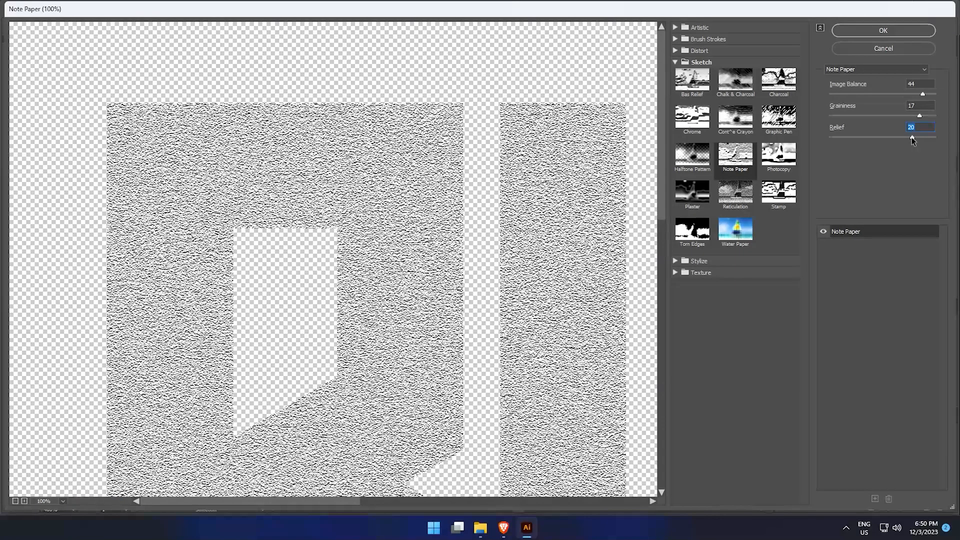
click(895, 31)
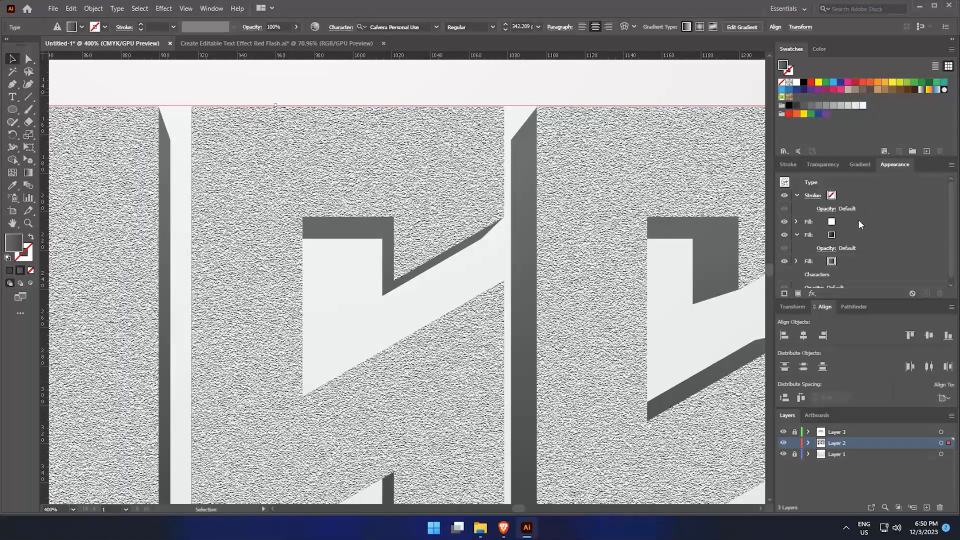
Step: Blend the white Note Paper fill into the letters with Multiply mode at 70% opacity
click(858, 221)
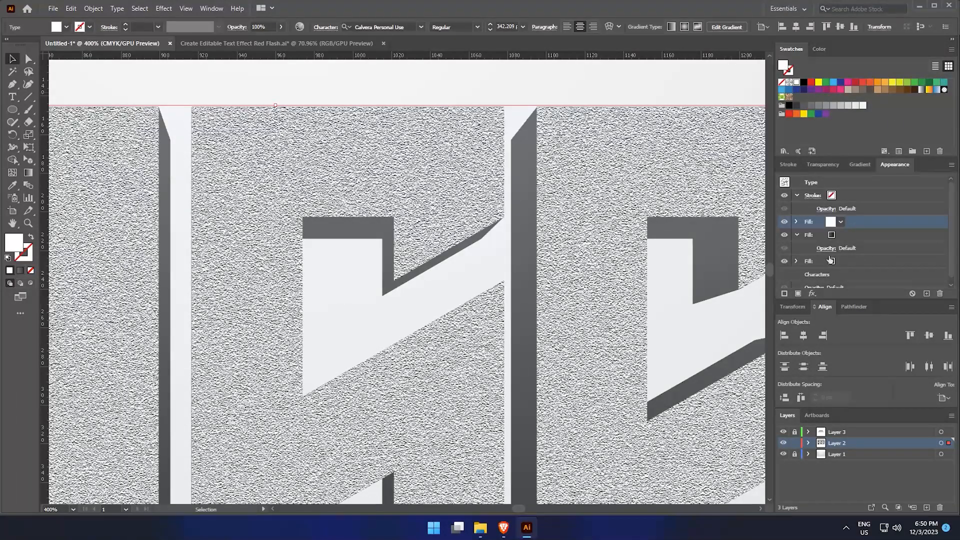
click(797, 221)
click(826, 248)
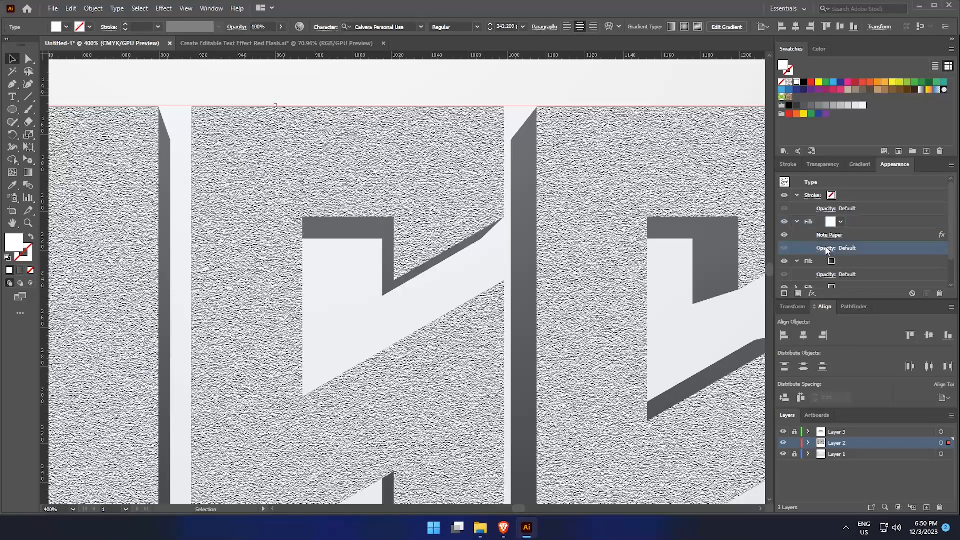
click(734, 268)
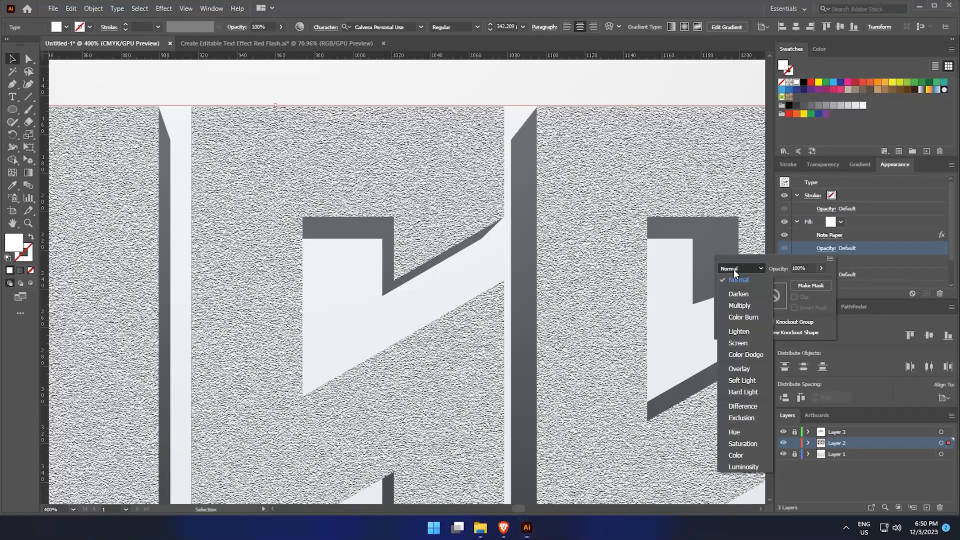
click(737, 306)
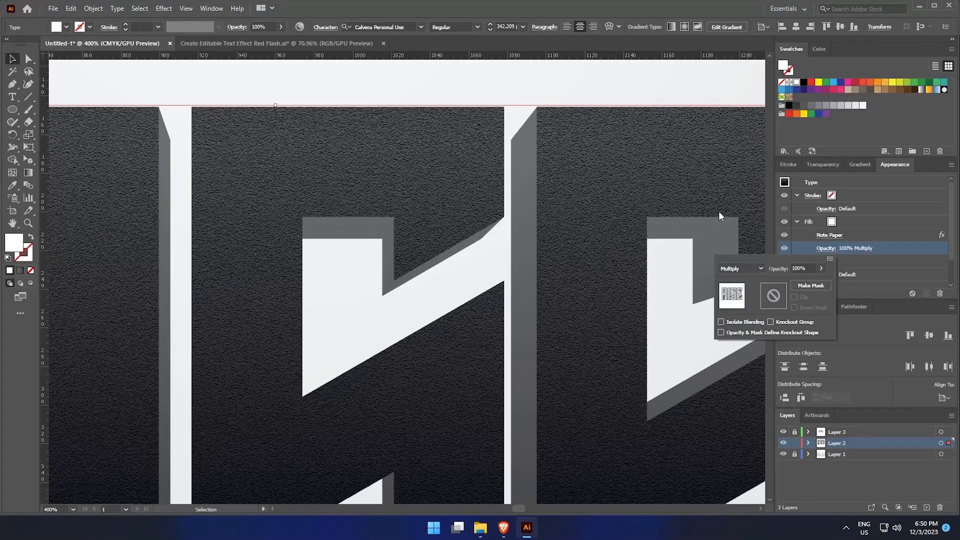
click(808, 268)
double_click(809, 266)
text(70)
key(Return)
click(685, 88)
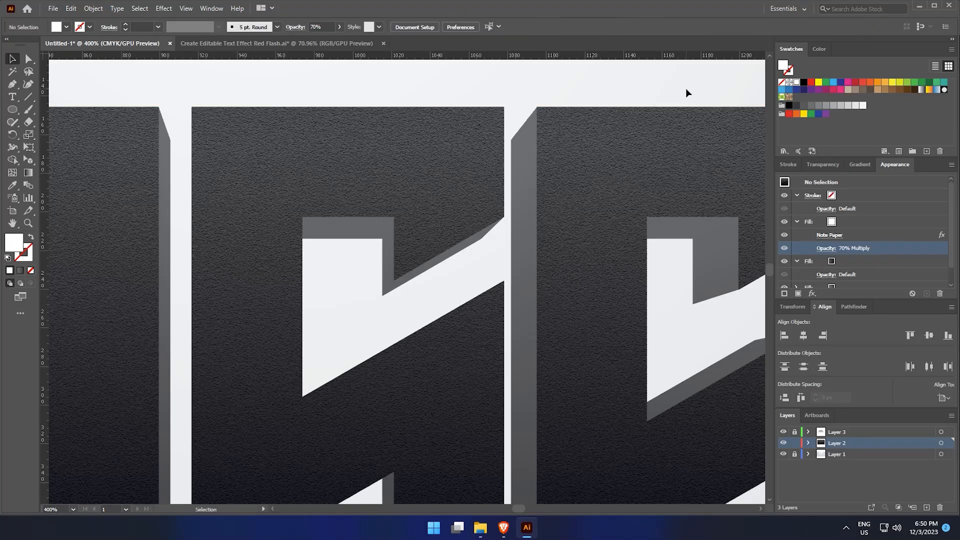
Step: Lock Layer 2, add a new layer above Layer 1, and draw a flat ellipse about 752 by 25 px across the letters' base
scroll(687, 88, down, 1)
scroll(686, 88, down, 1)
drag(683, 85, 651, 77)
scroll(642, 73, down, 1)
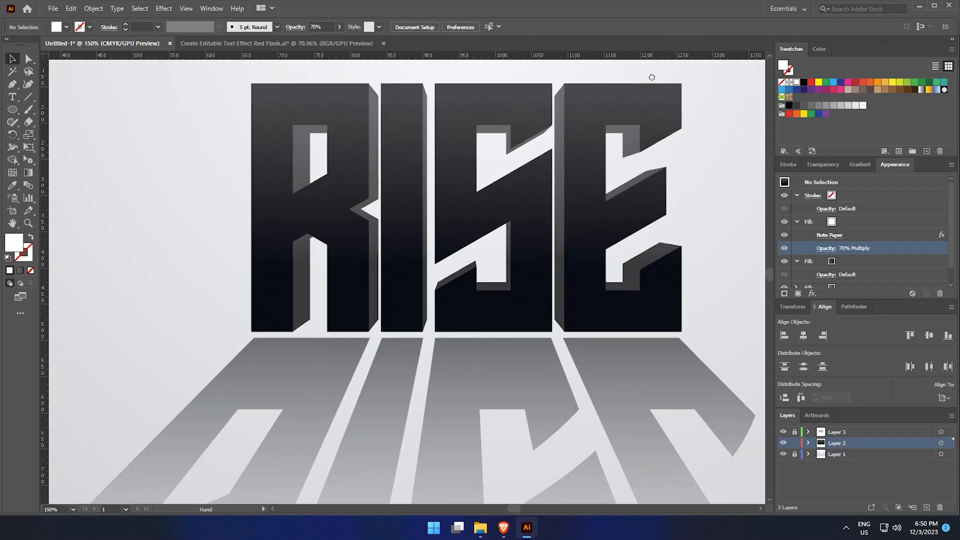
drag(709, 104, 701, 125)
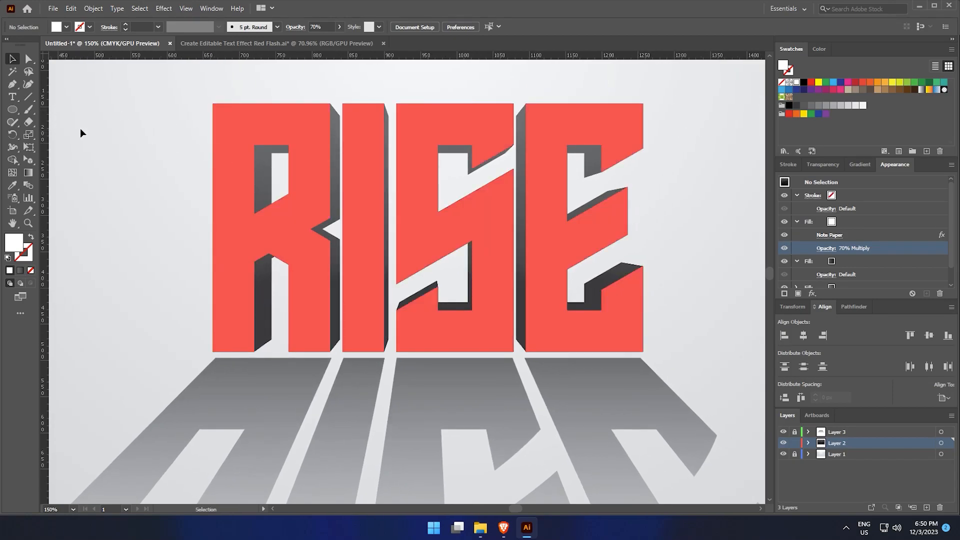
click(11, 111)
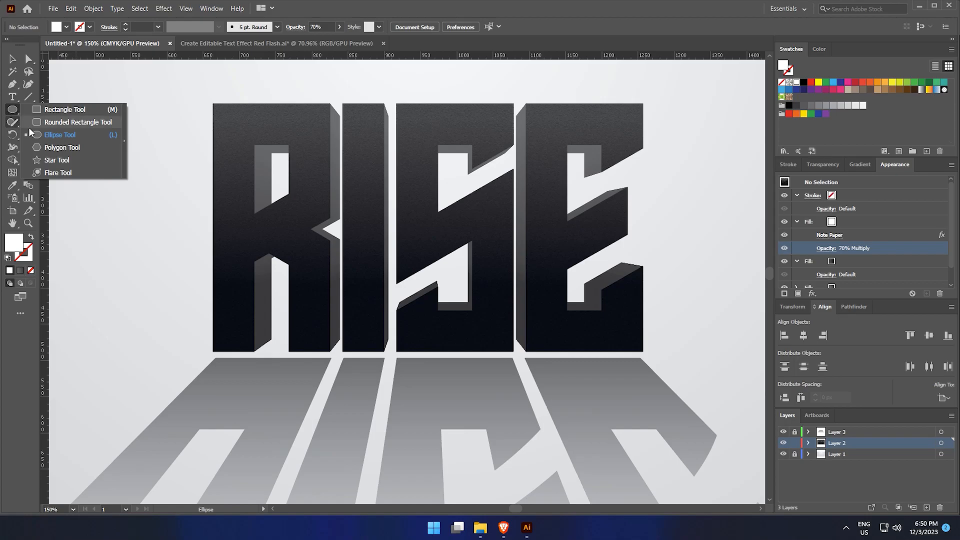
click(795, 444)
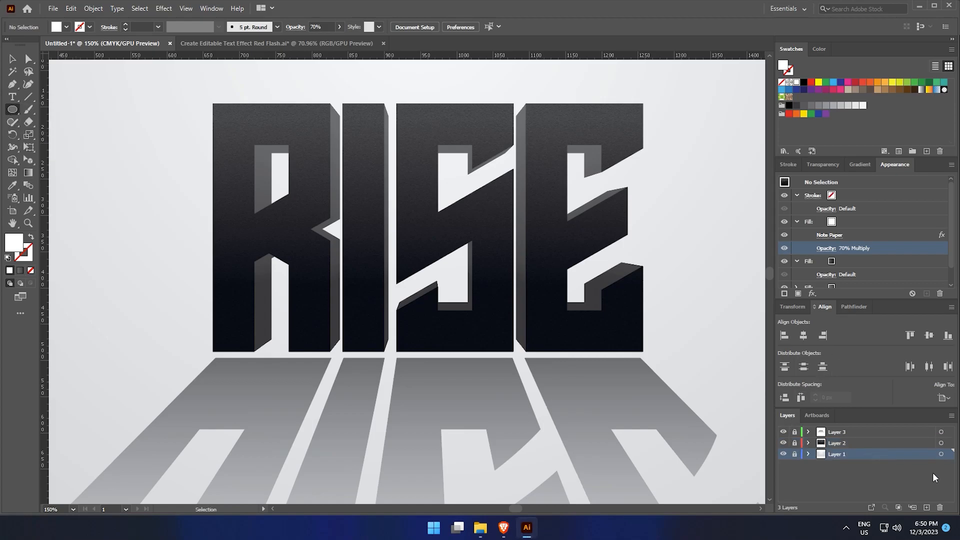
click(928, 508)
mouse_move(184, 345)
mouse_down()
mouse_move(740, 359)
mouse_move(728, 361)
mouse_up()
key(v)
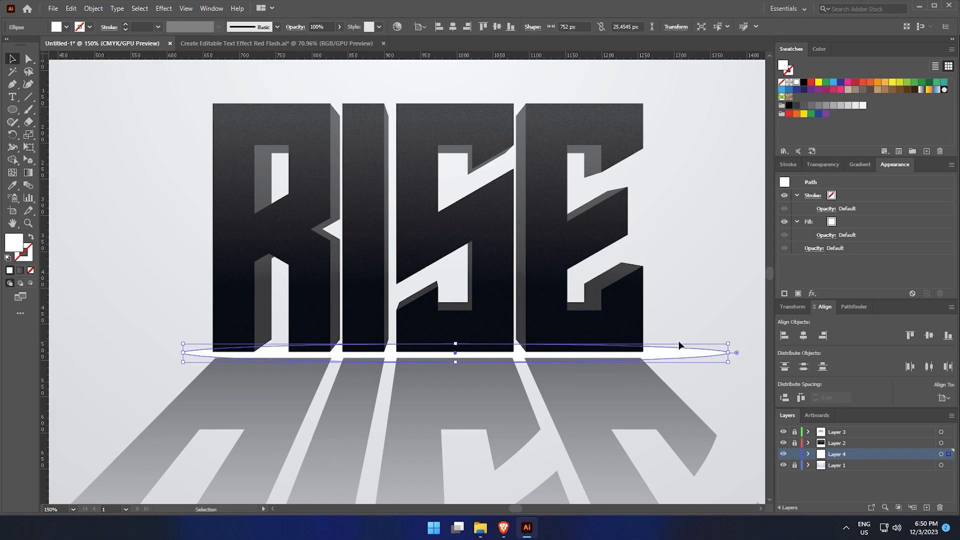
Step: Fill the ellipse with the white-to-black gradient swatch and change the gradient type to radial
click(922, 89)
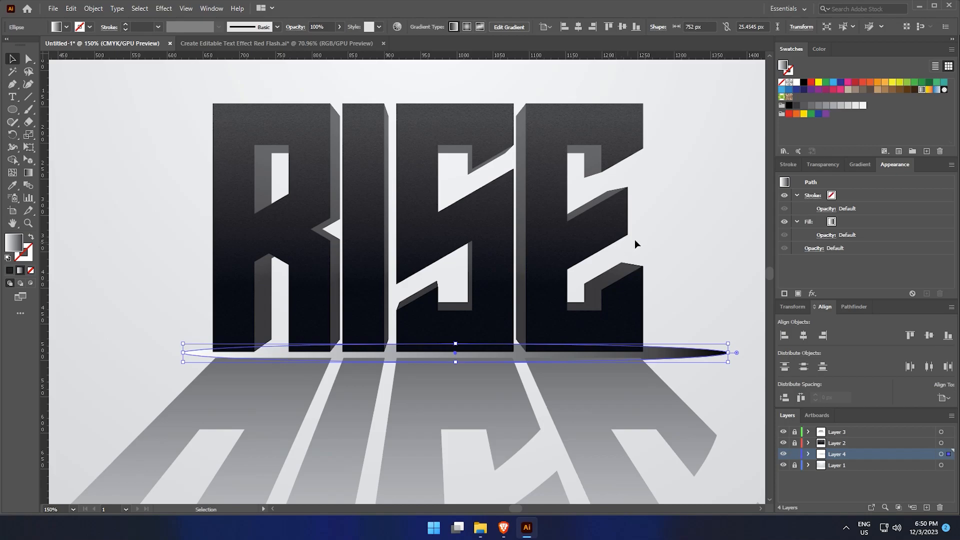
key(g)
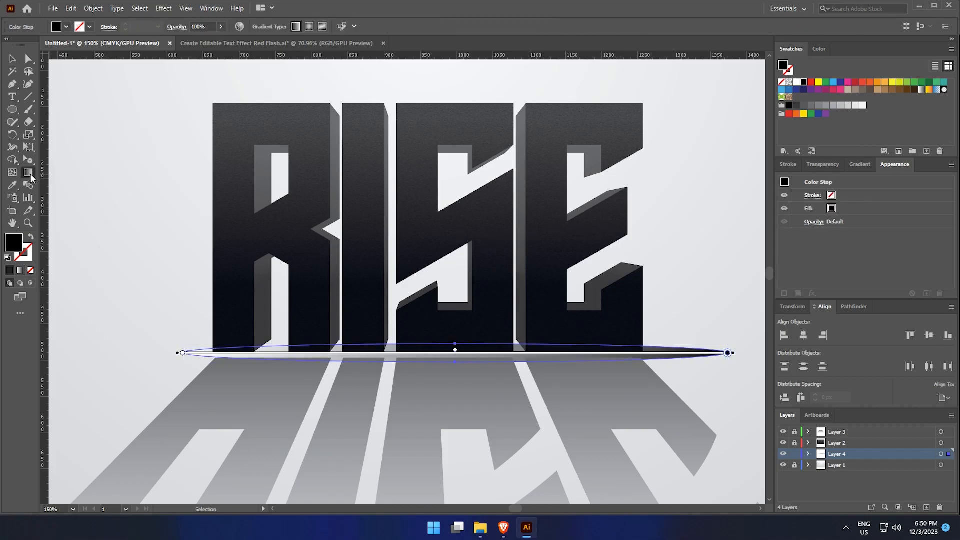
scroll(439, 310, up, 1)
scroll(476, 344, down, 1)
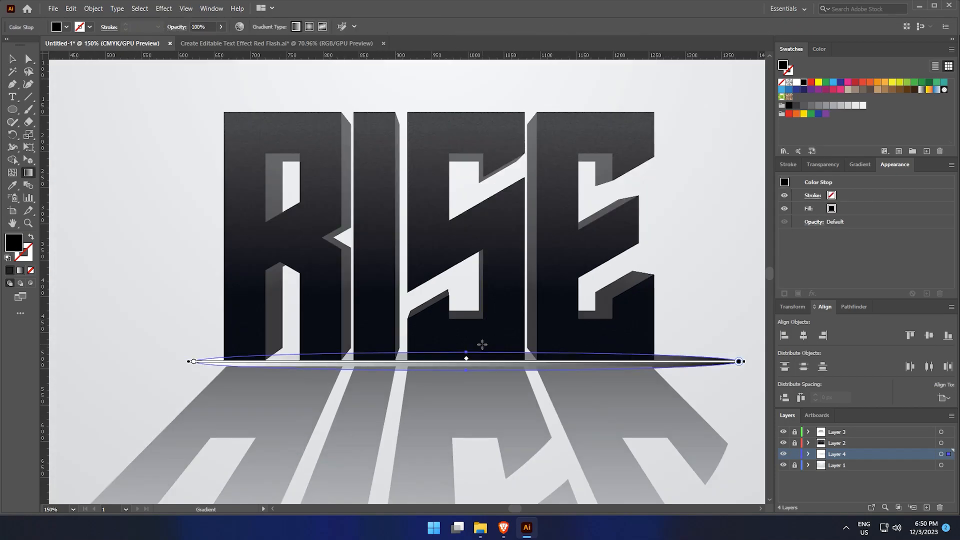
click(861, 164)
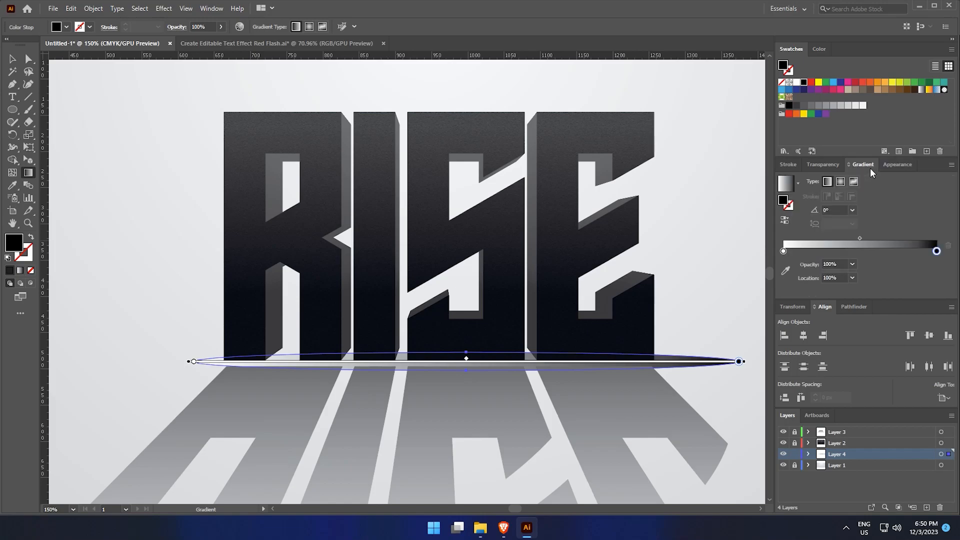
click(840, 182)
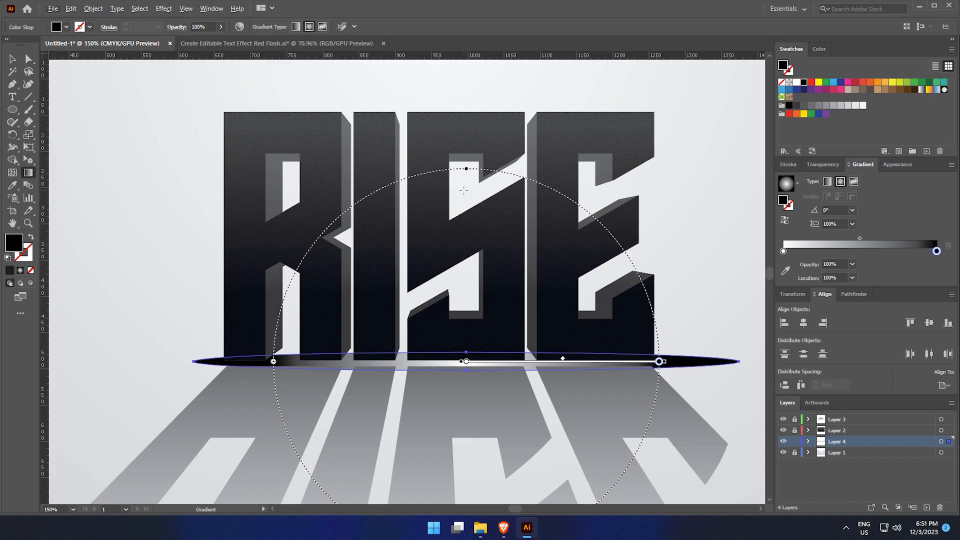
Step: Flatten and widen the radial gradient to fit the ellipse, and increase the ellipse's height to about 38 px
scroll(463, 190, up, 1)
drag(466, 163, 465, 409)
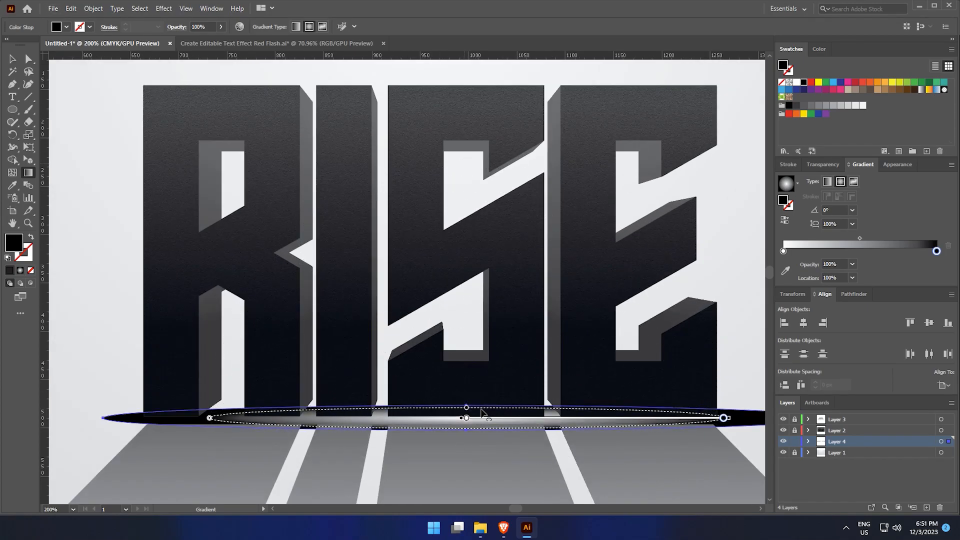
drag(539, 410, 415, 392)
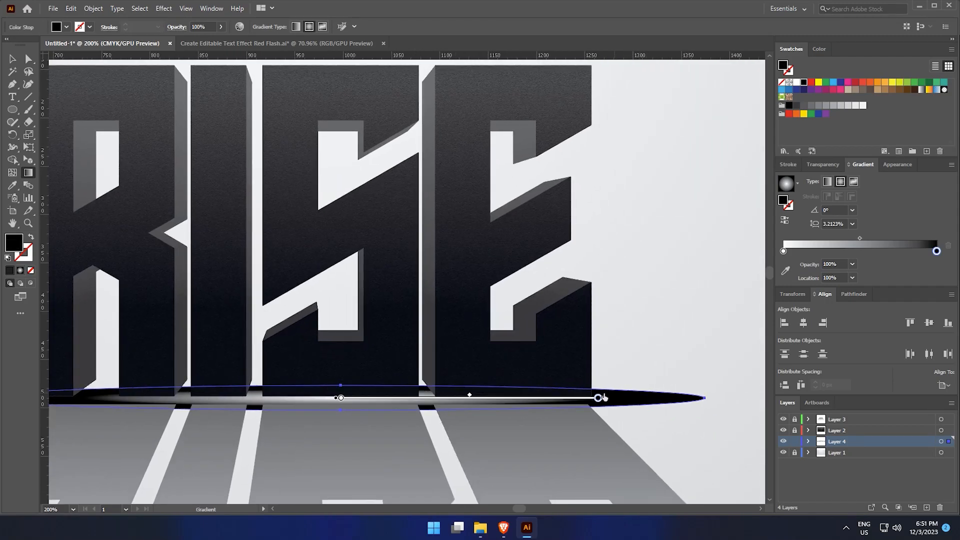
drag(607, 397, 650, 399)
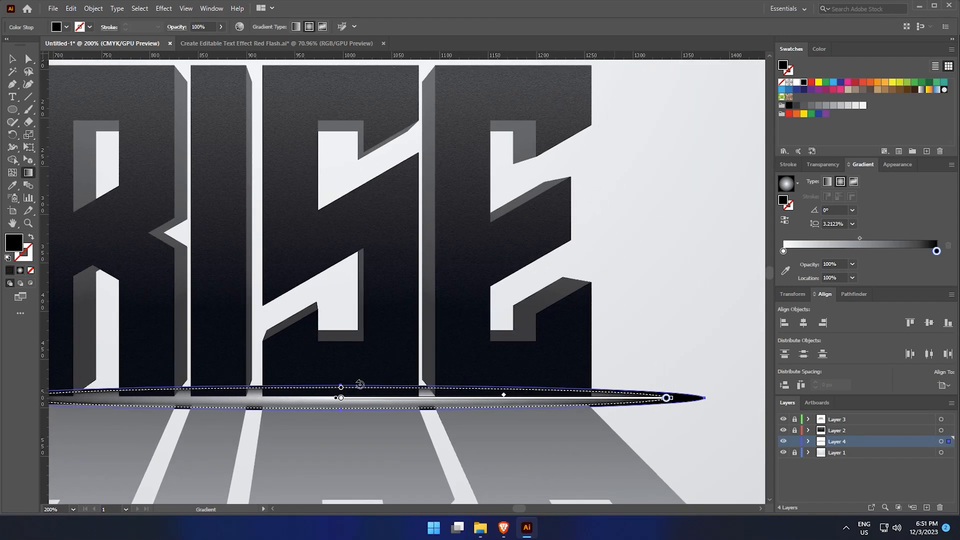
key(v)
drag(341, 385, 342, 379)
drag(371, 388, 469, 385)
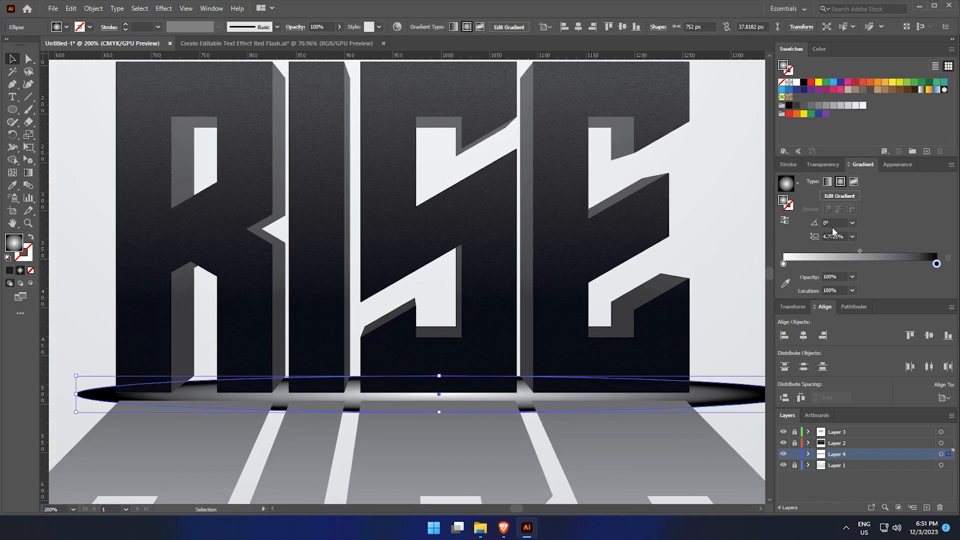
Step: Reverse the ellipse's radial gradient and set its white outer stop to 0% opacity
click(785, 221)
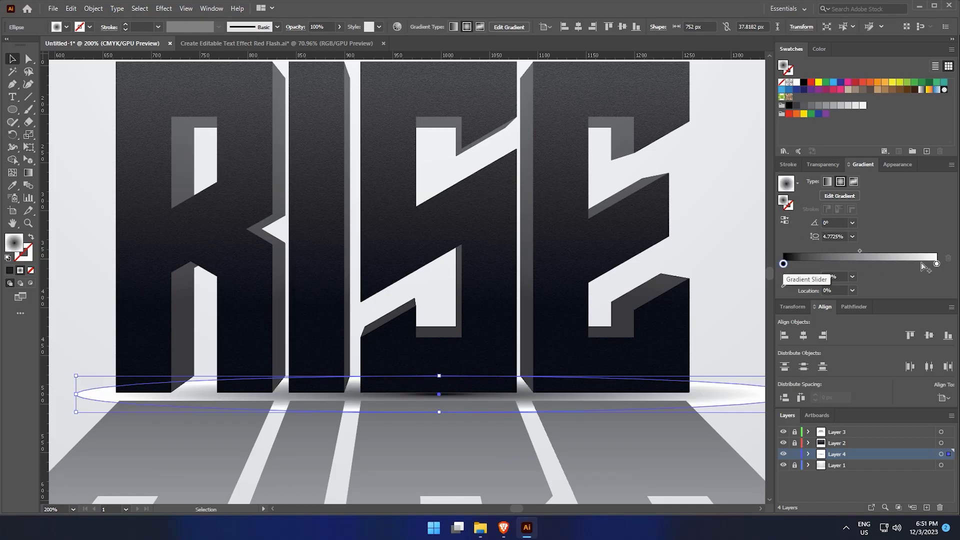
click(936, 264)
click(855, 277)
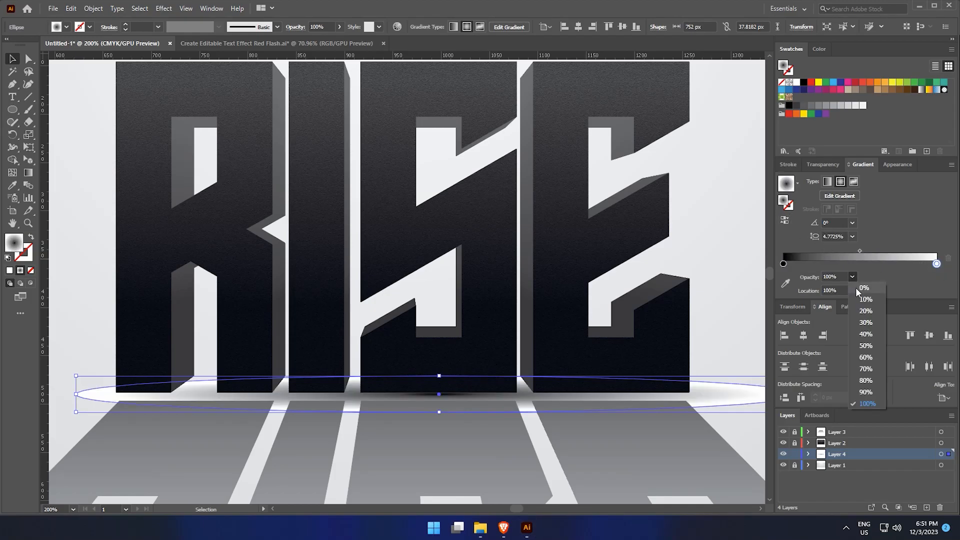
click(856, 288)
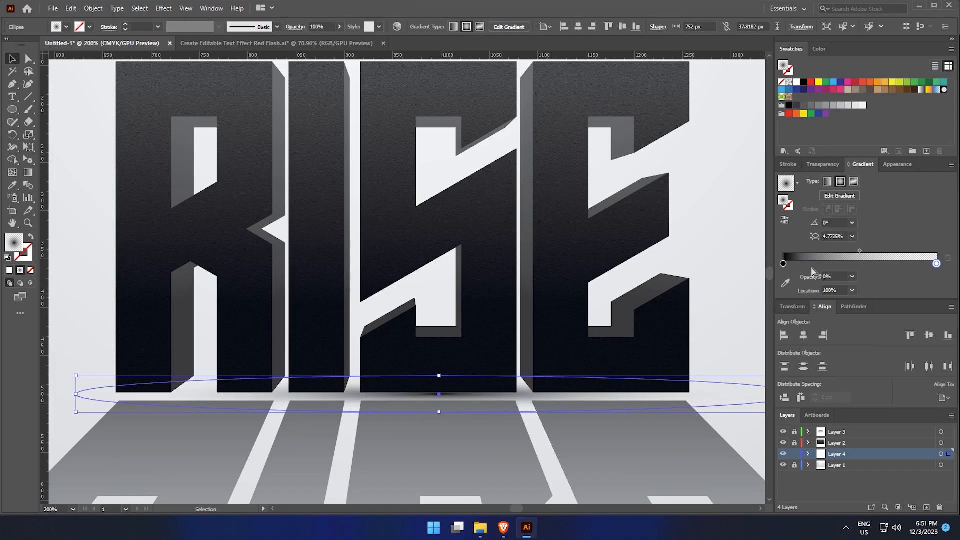
Step: Strengthen the shadow's dark center by moving the gradient midpoint to about 78% and the black stop to about 8%
drag(865, 252, 906, 251)
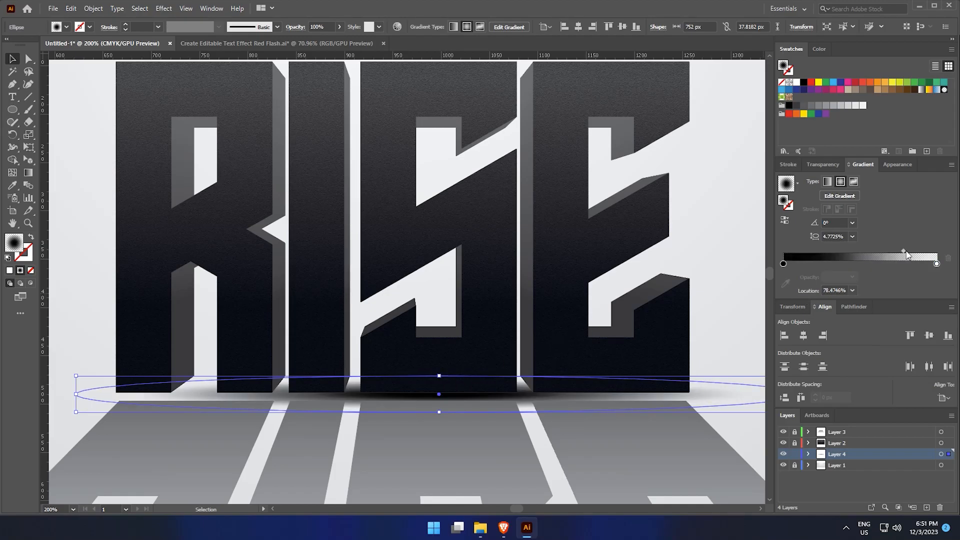
mouse_move(783, 264)
mouse_down()
mouse_move(816, 263)
mouse_move(796, 264)
mouse_up()
scroll(607, 300, down, 1)
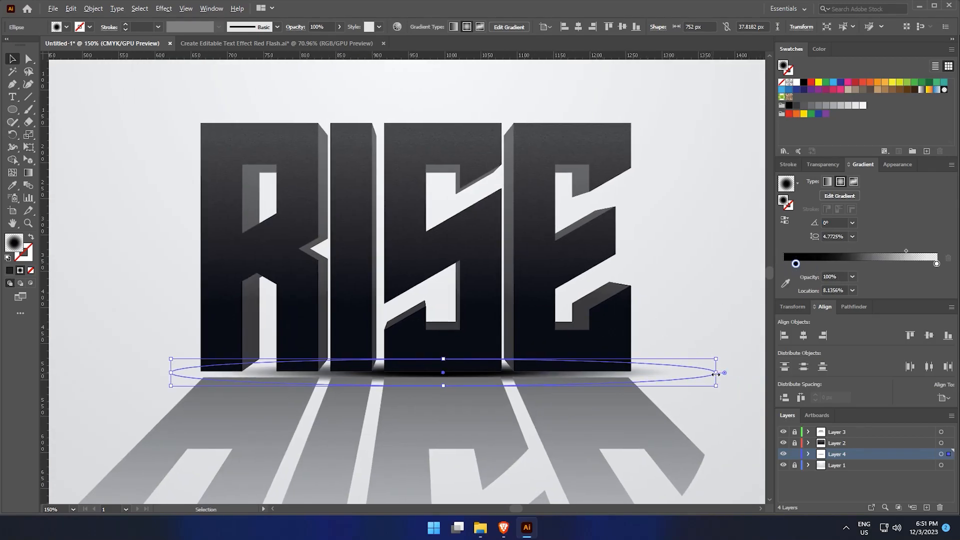
Step: Enlarge the shadow ellipse beneath the letters to about 996 px wide and 54 px high
drag(717, 372, 763, 373)
drag(444, 359, 447, 348)
mouse_move(907, 251)
mouse_down()
mouse_move(917, 253)
mouse_move(909, 254)
mouse_up()
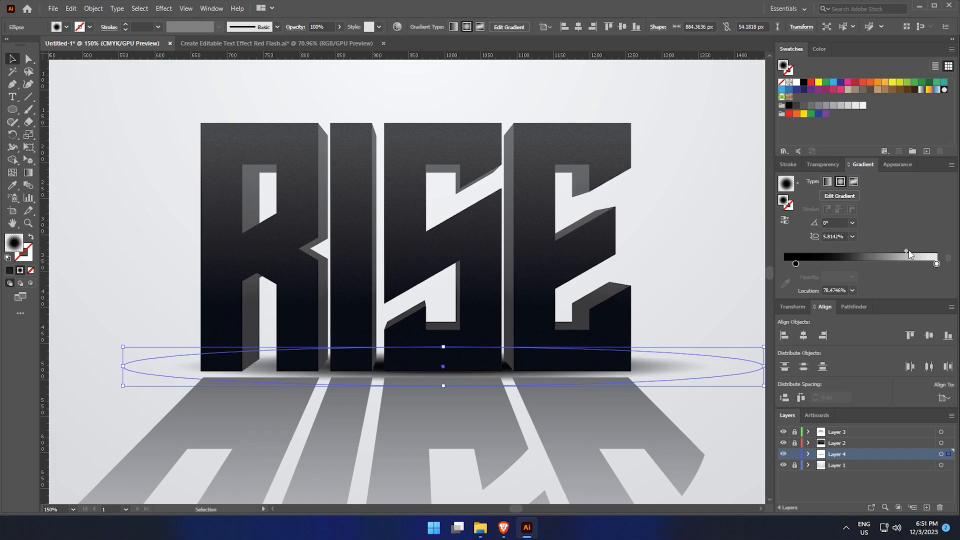
key(ctrl+minus)
drag(189, 354, 148, 354)
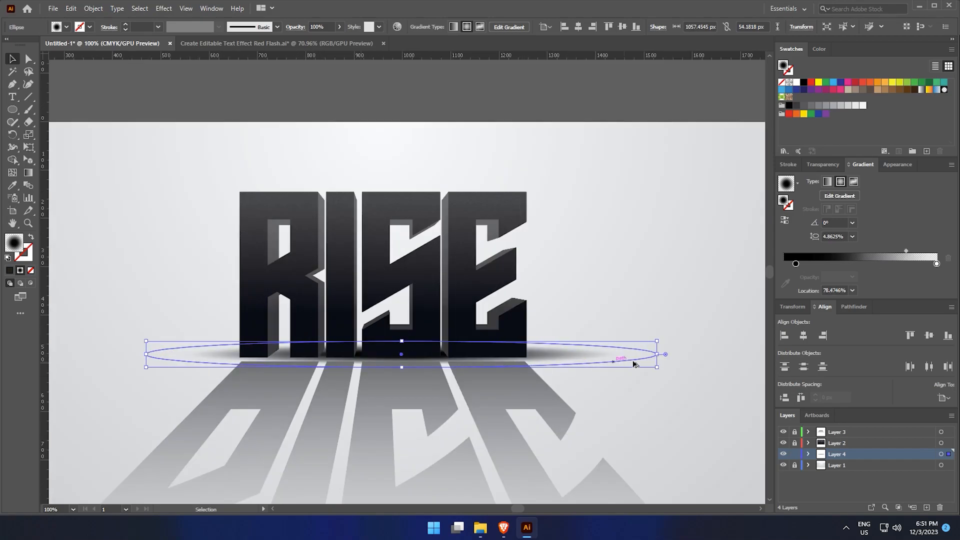
drag(656, 354, 642, 354)
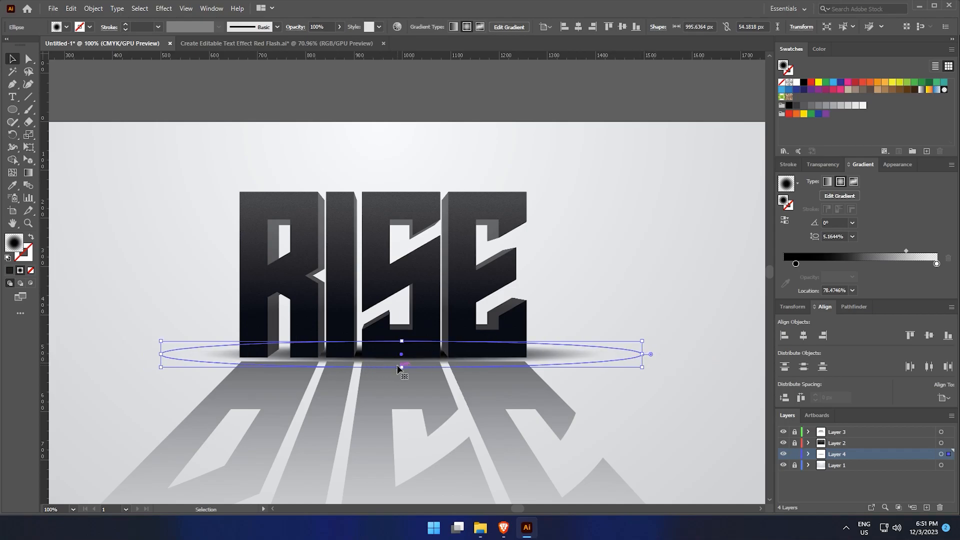
Step: Increase the height of the shadow ellipse beneath the letters to 72 px, keeping it centered in place
drag(402, 367, 402, 336)
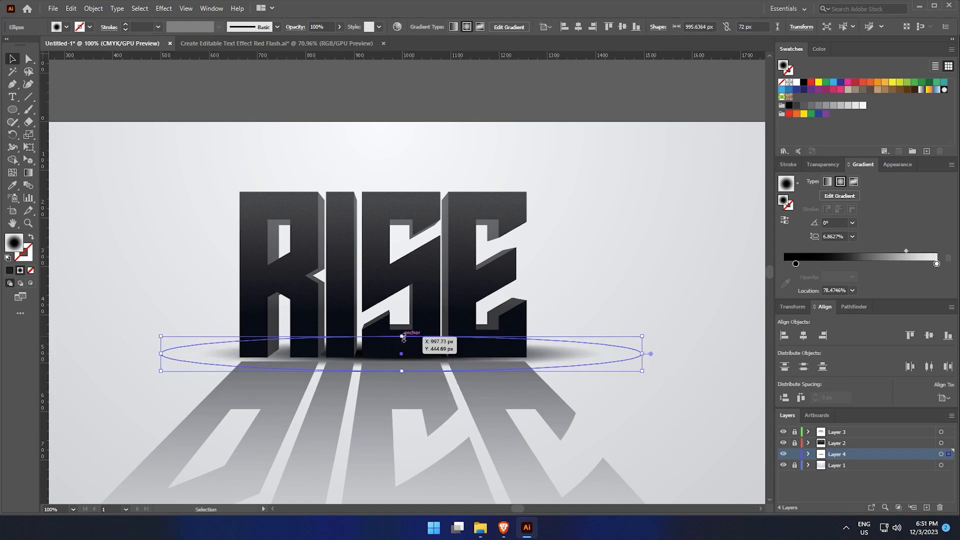
click(715, 314)
key(ctrl+minus)
drag(716, 313, 594, 255)
key(z)
key(v)
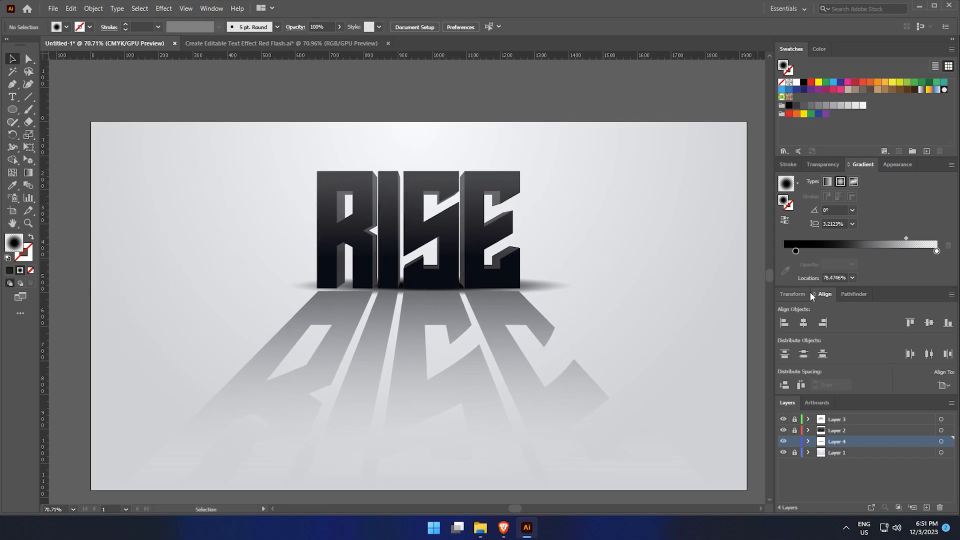
Step: Unlock Layer 3 and Layer 2, and replace the extruded front lettering RISE with FAME
drag(801, 433, 794, 411)
key(t)
double_click(483, 231)
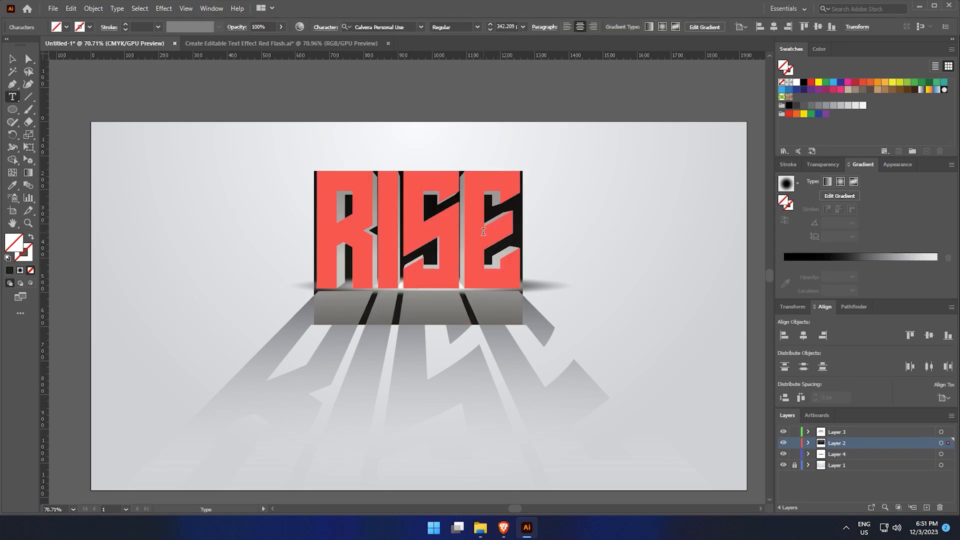
text(FAME)
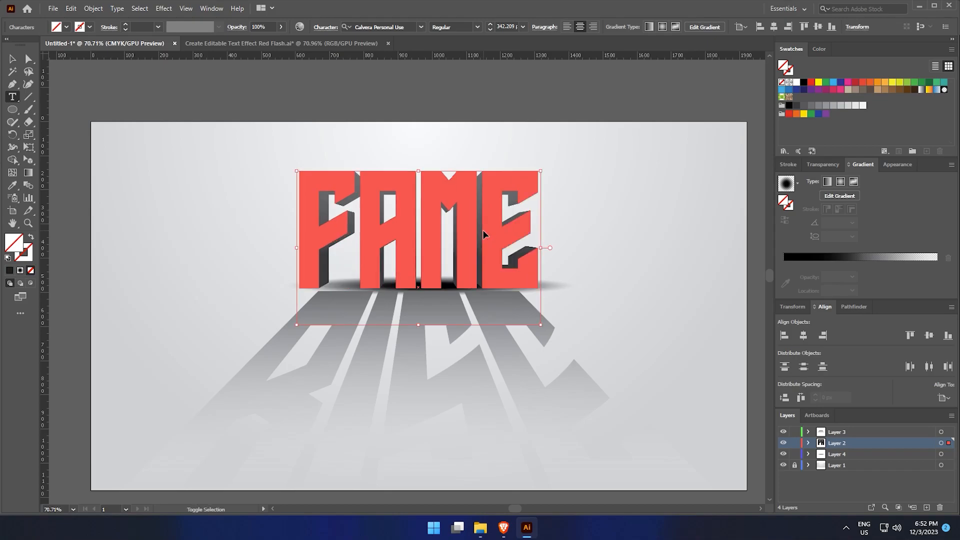
ctrl+click(625, 229)
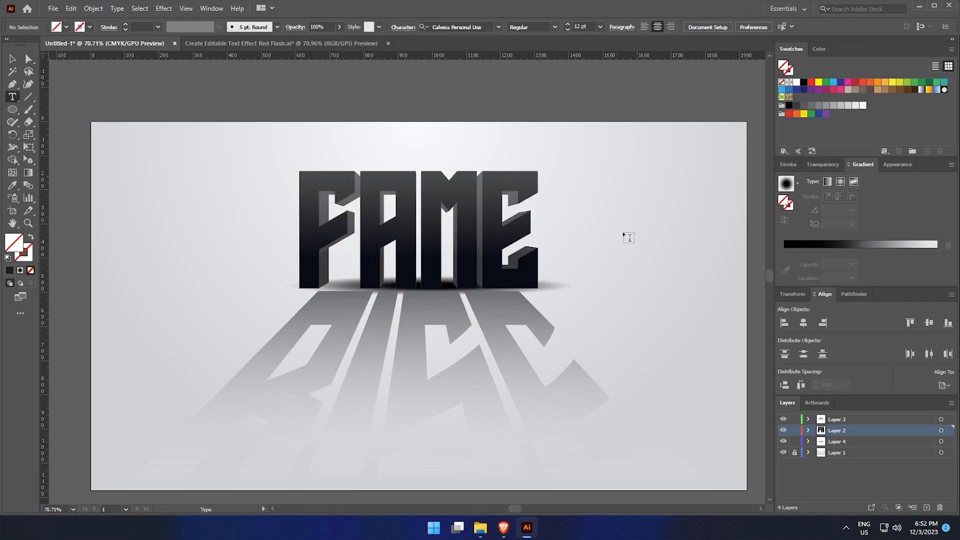
Step: Replace the perspective shadow's text with FAME to match the front lettering
double_click(506, 342)
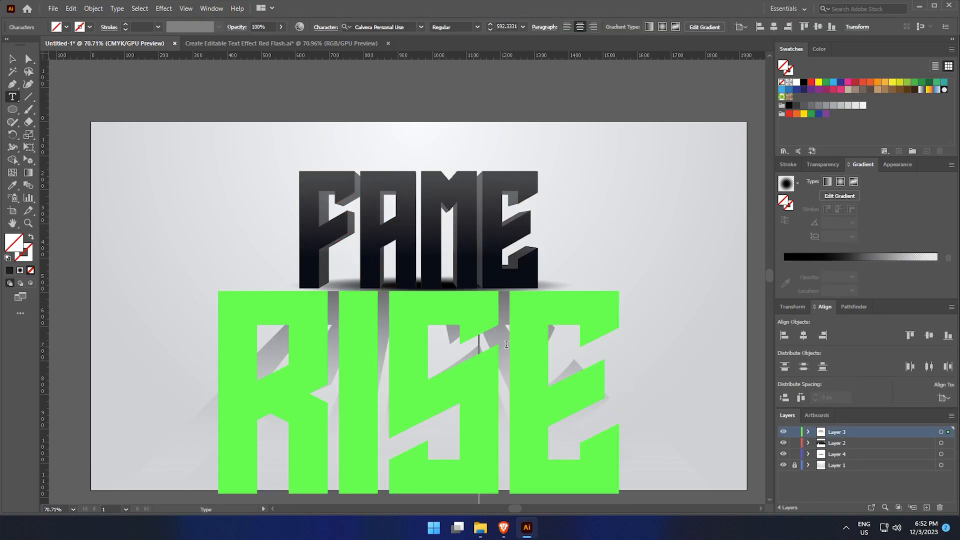
text(FAME)
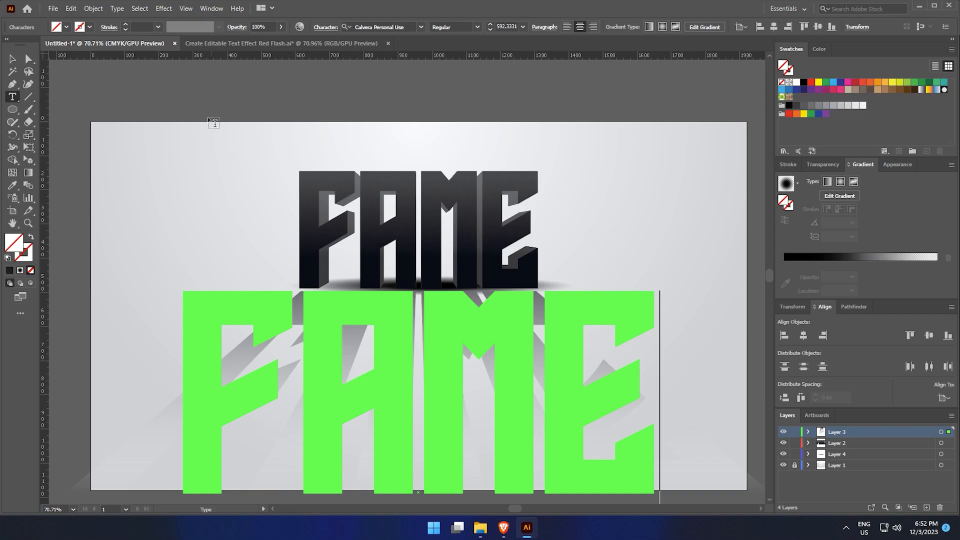
key(Escape)
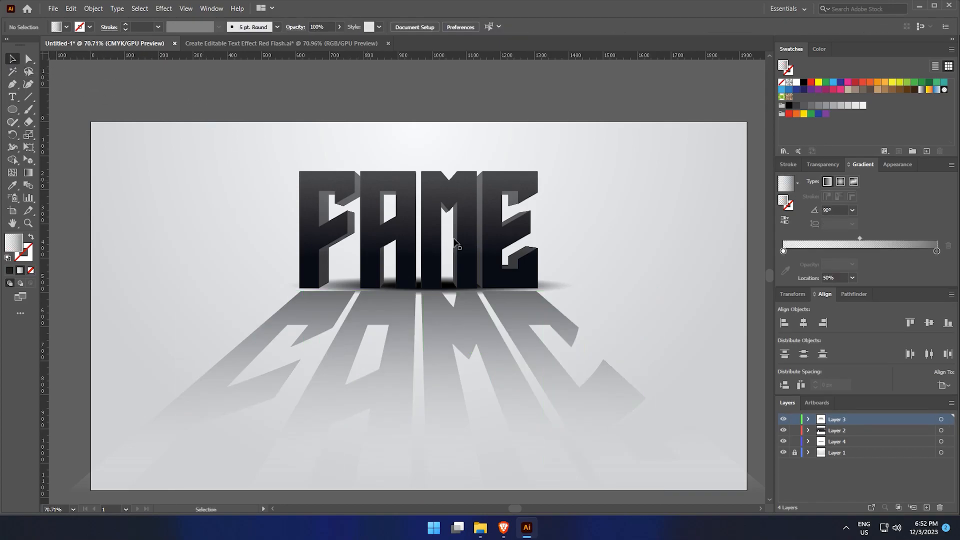
Step: Widen the perspective shadow slightly to line up with the FAME letters, and shift the contact shadow slightly left beneath them
drag(662, 422, 670, 390)
click(682, 224)
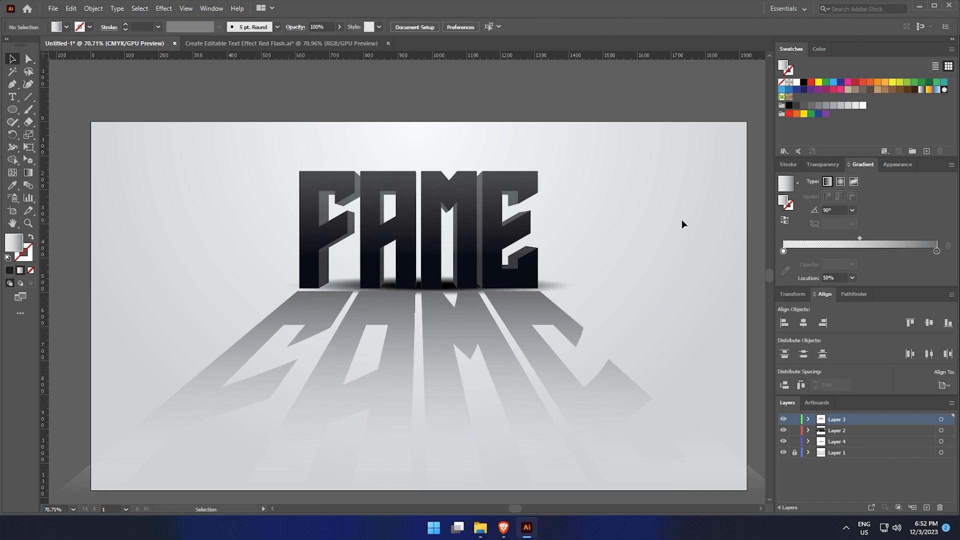
drag(679, 220, 675, 220)
drag(551, 283, 539, 280)
click(652, 257)
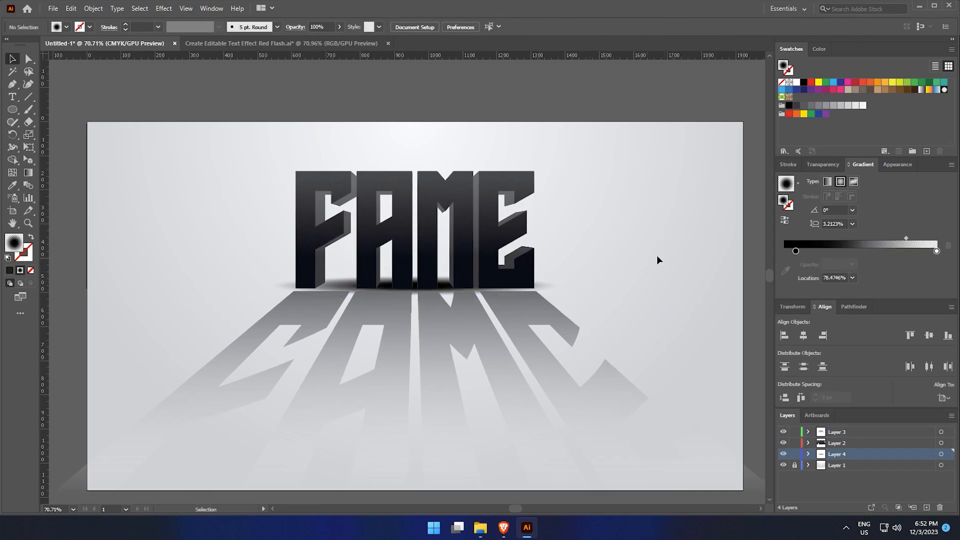
key(space)
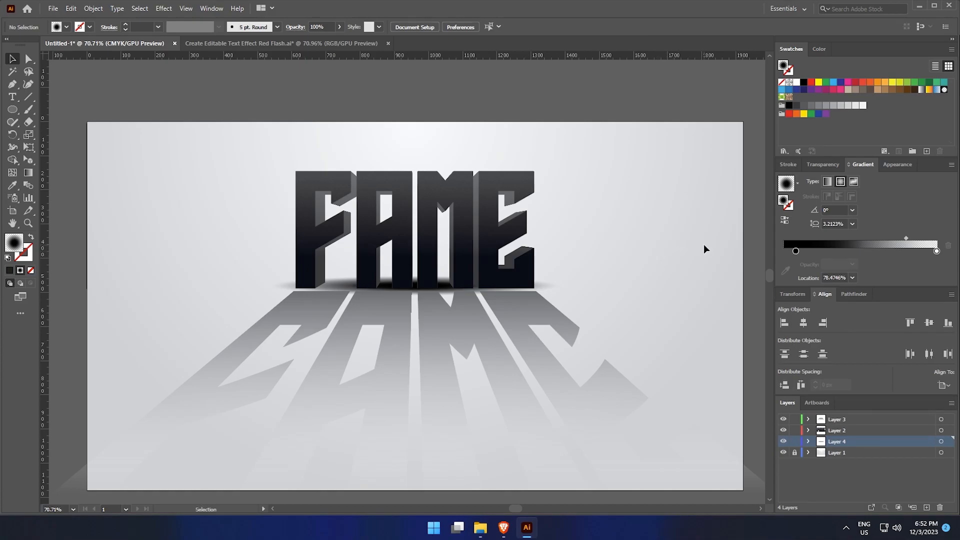